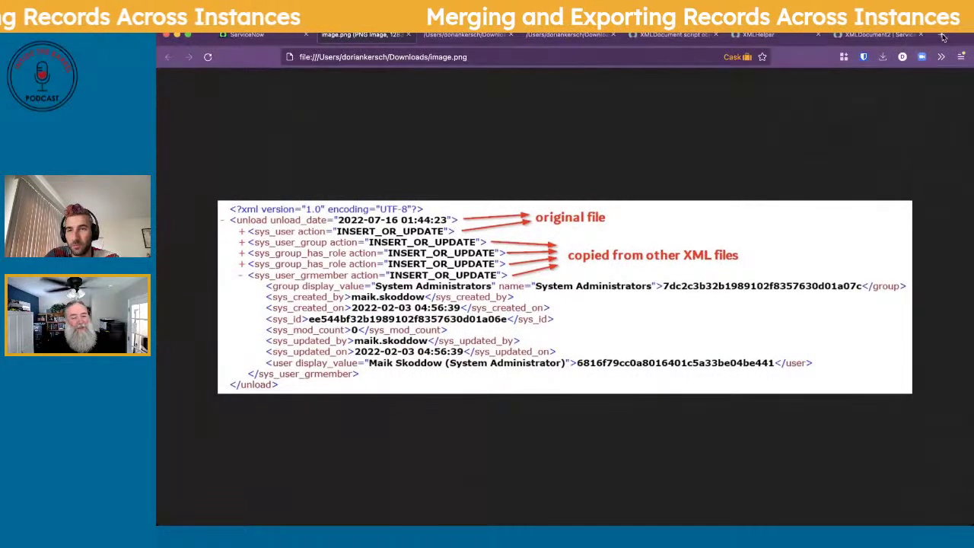
Step: Open jsoncrack.com in a new browser tab and go to its JSON editor
key(super+t)
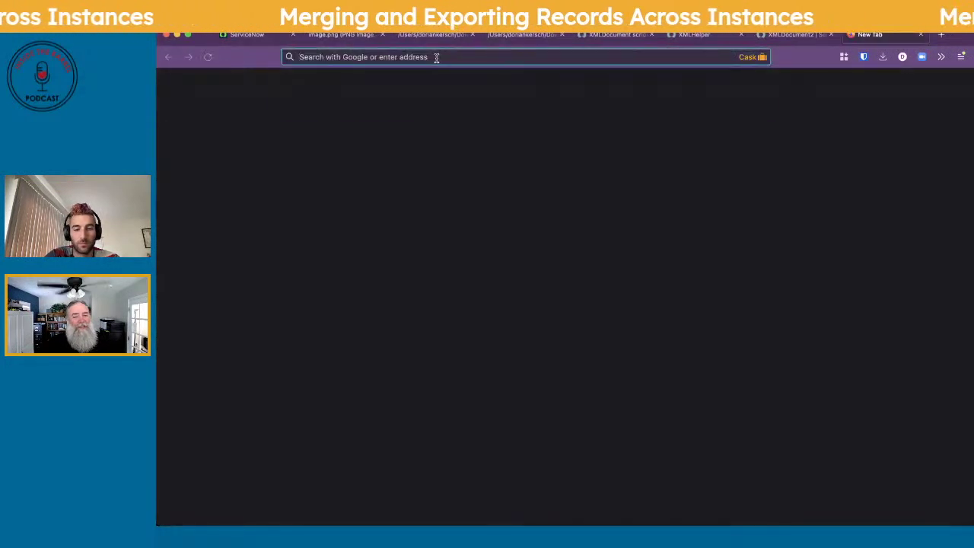
text(jsoncrack.com)
key(Return)
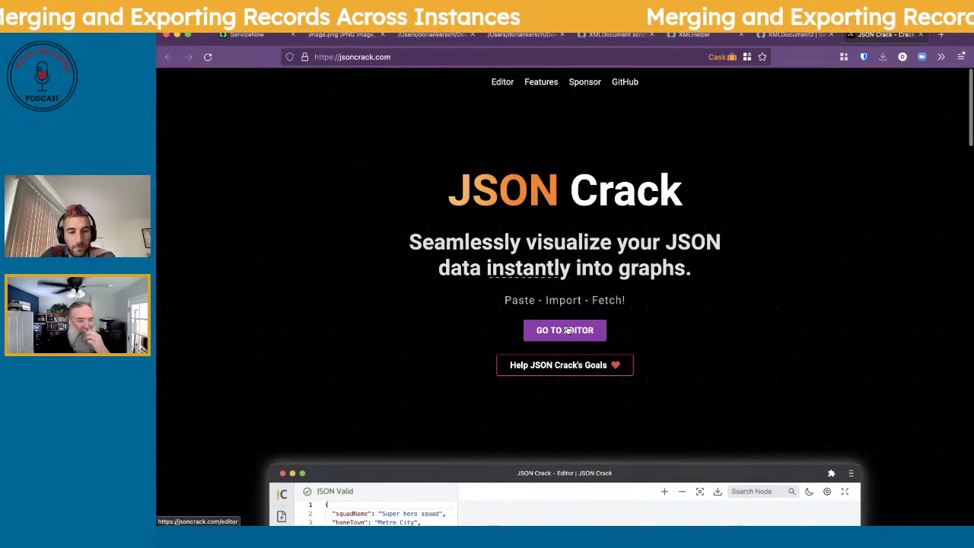
click(569, 330)
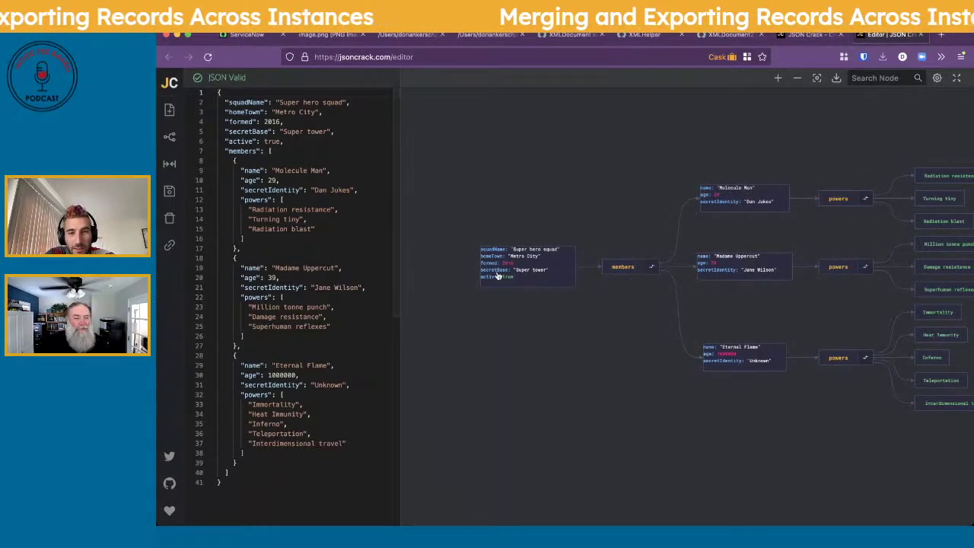
Step: Examine the sample JSON graph, from the squad node through the members to their powers
scroll(510, 335, down, 1)
scroll(510, 335, up, 5)
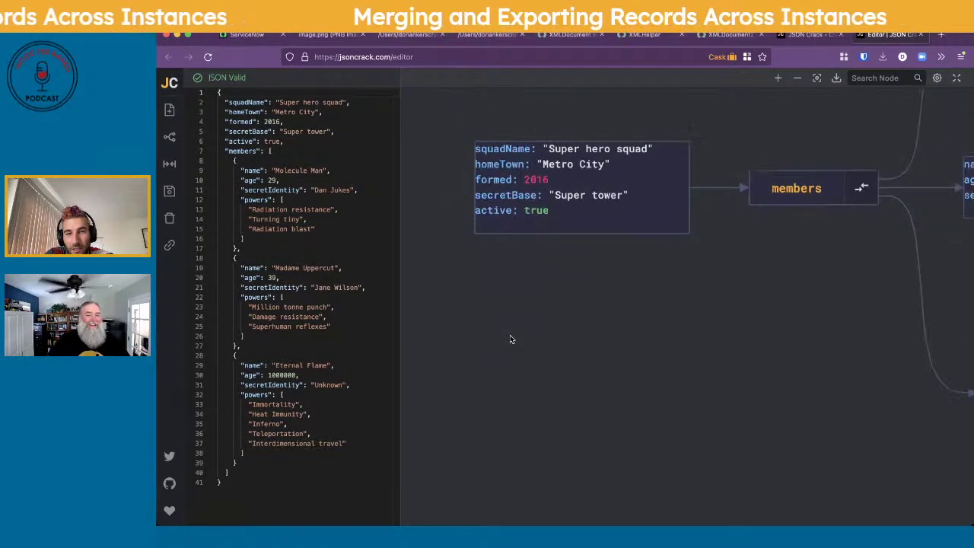
scroll(511, 337, down, 2)
drag(723, 318, 541, 365)
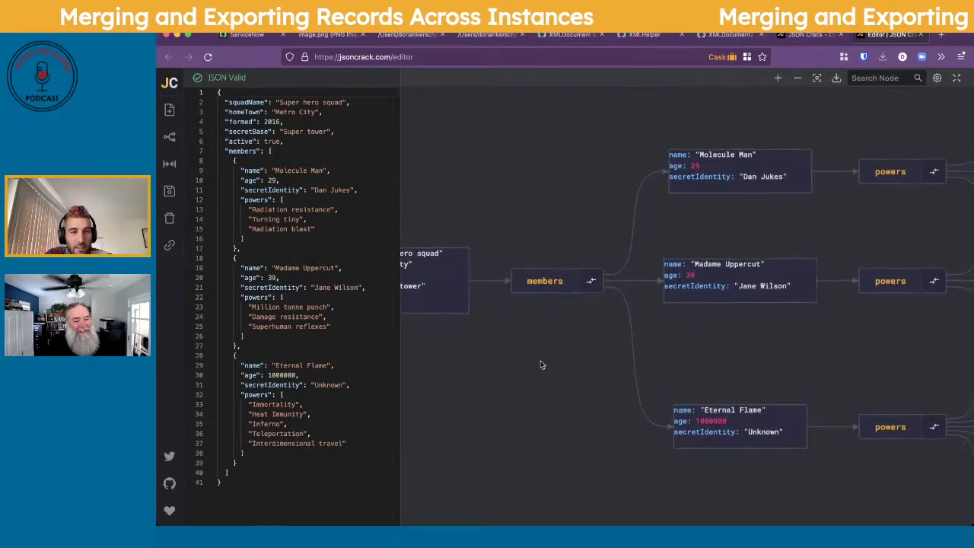
drag(860, 327, 848, 305)
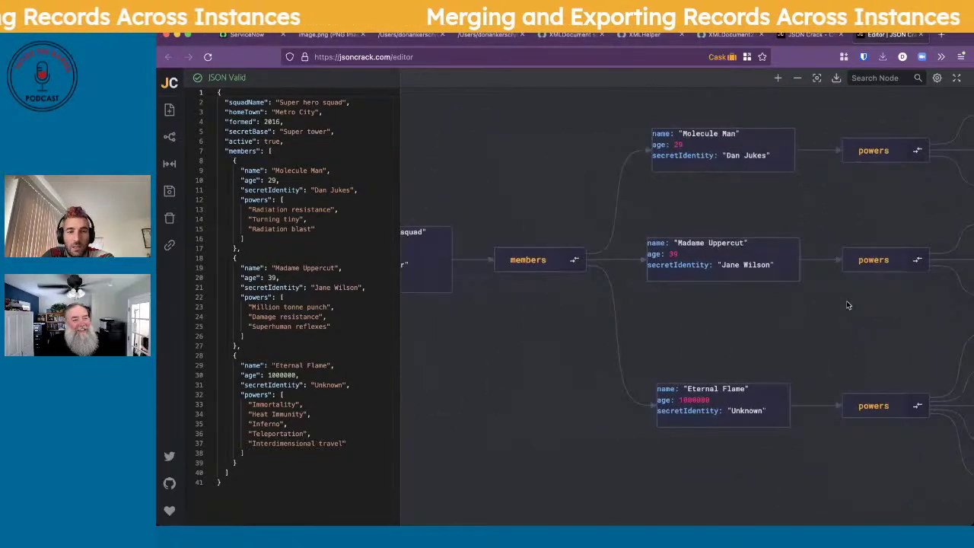
drag(517, 344, 543, 340)
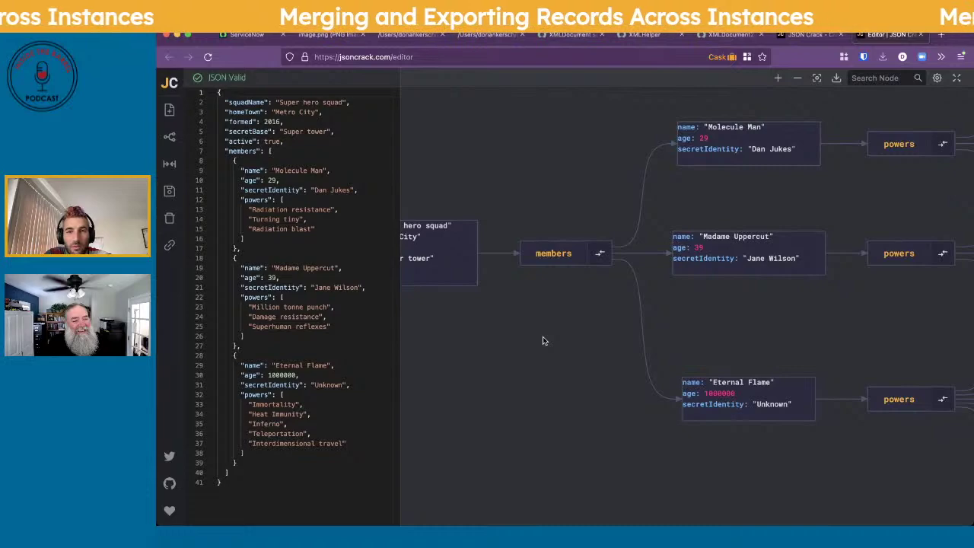
scroll(542, 346, down, 3)
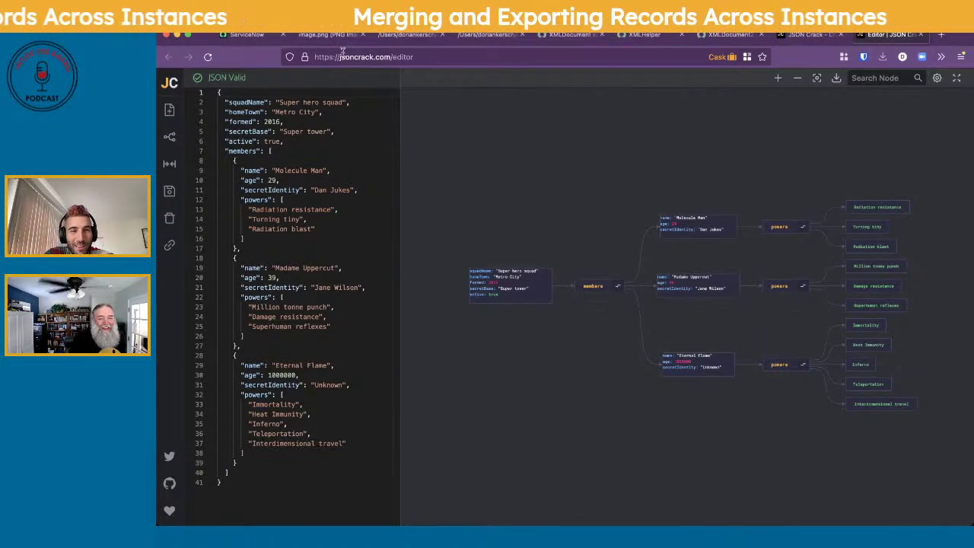
Step: Try to load xmlcrack.com in place of the JSON editor, and close that tab
text(xml)
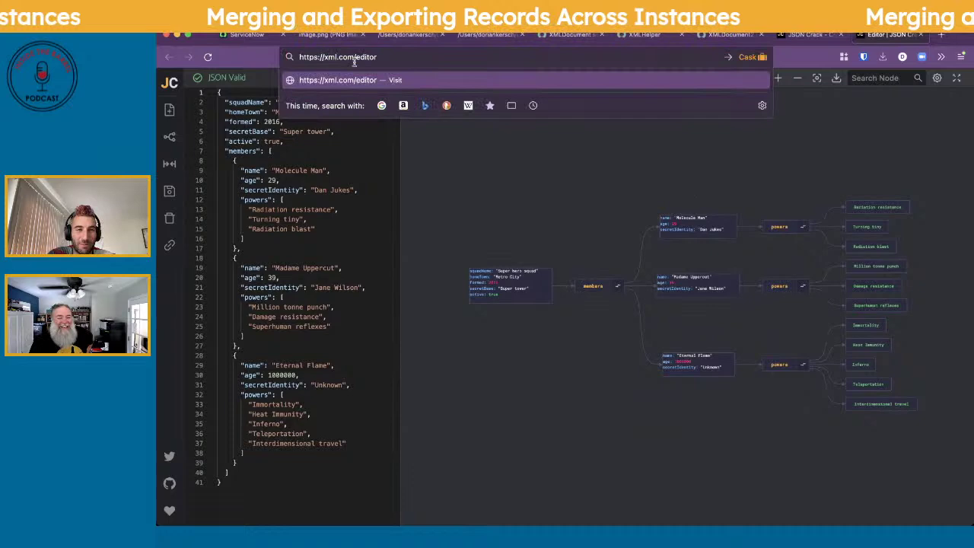
double_click(388, 57)
key(Return)
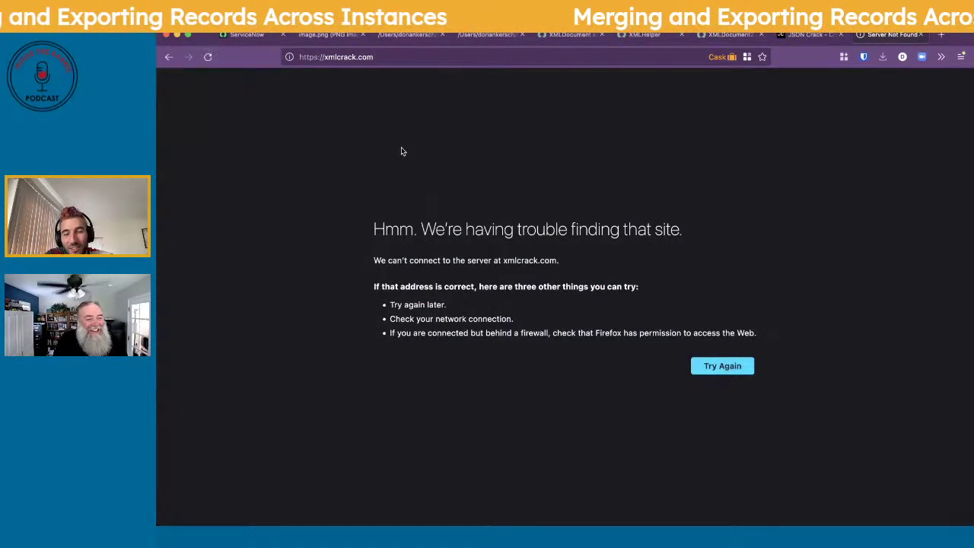
key(super+w)
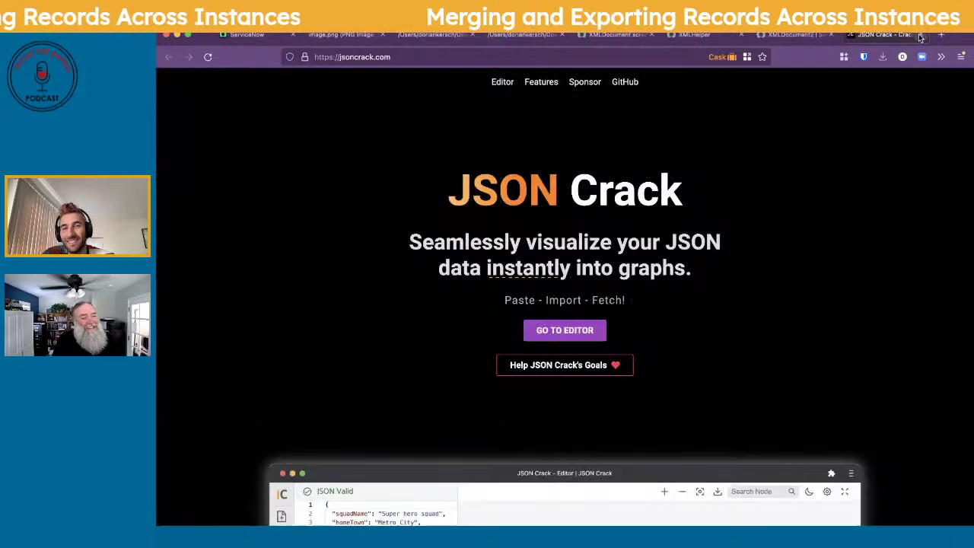
Step: Look through the JSON Crack home page, including its editor preview and feature descriptions, and close the page
scroll(728, 283, down, 5)
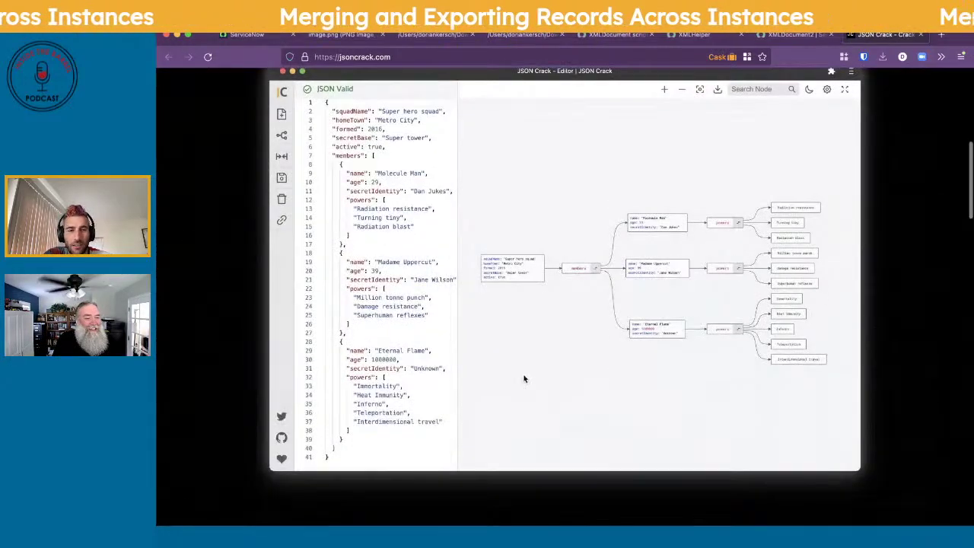
scroll(523, 378, up, 3)
scroll(524, 376, down, 5)
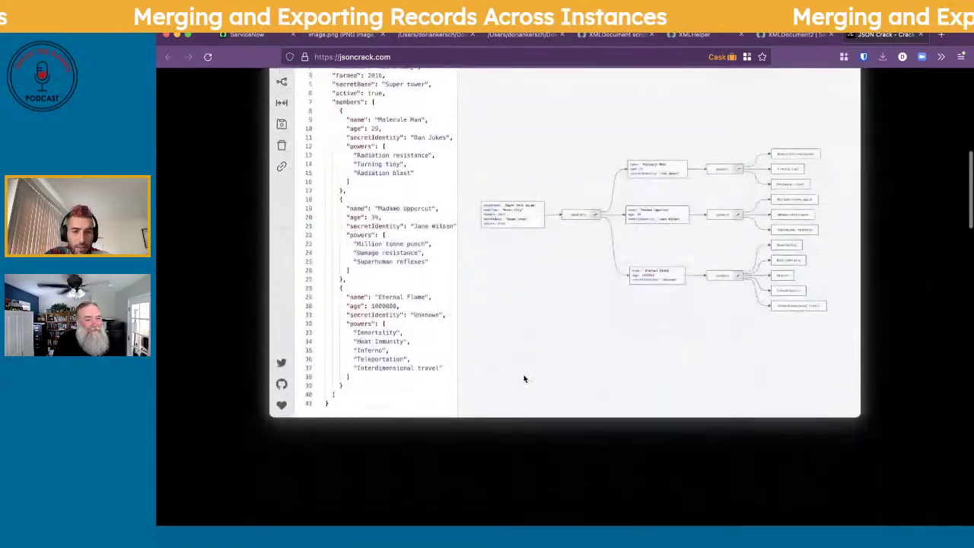
scroll(353, 404, down, 10)
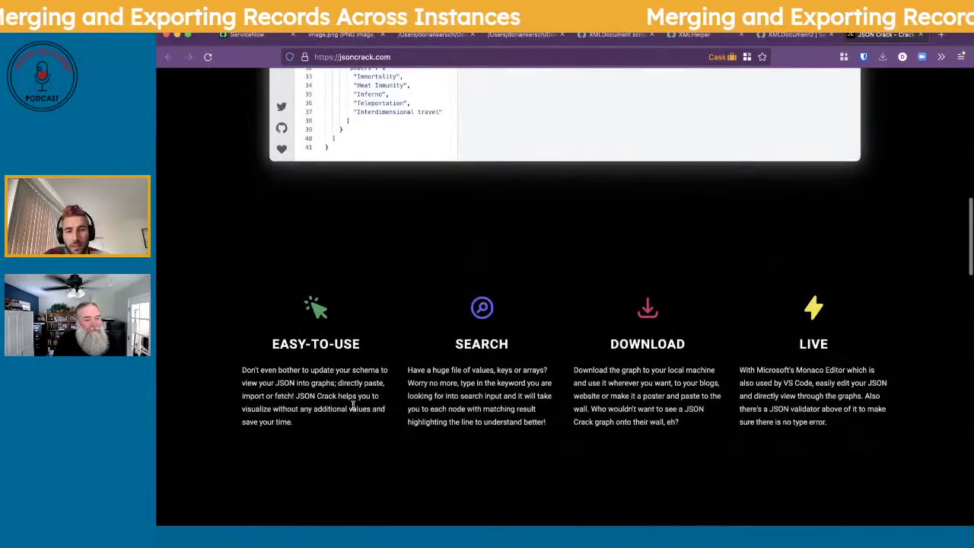
scroll(354, 405, up, 3)
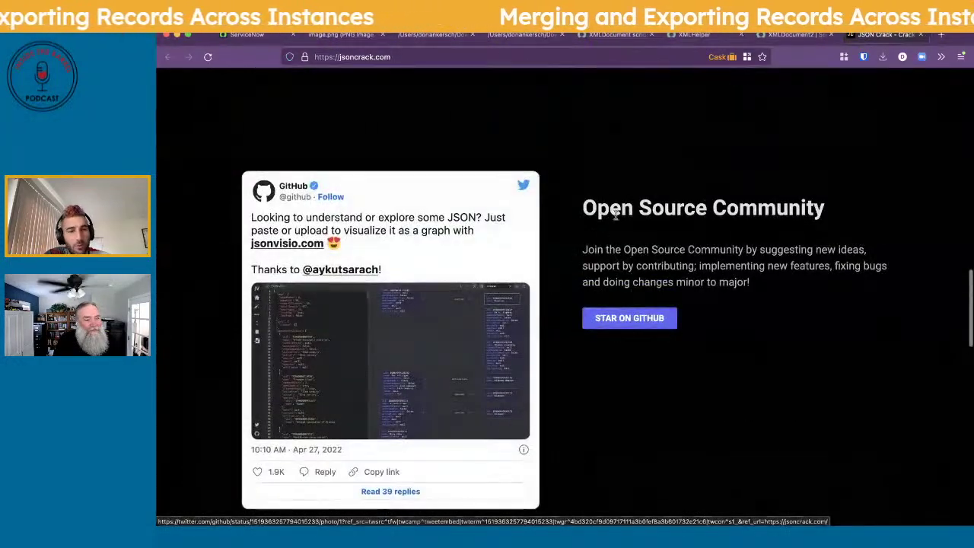
scroll(594, 260, up, 20)
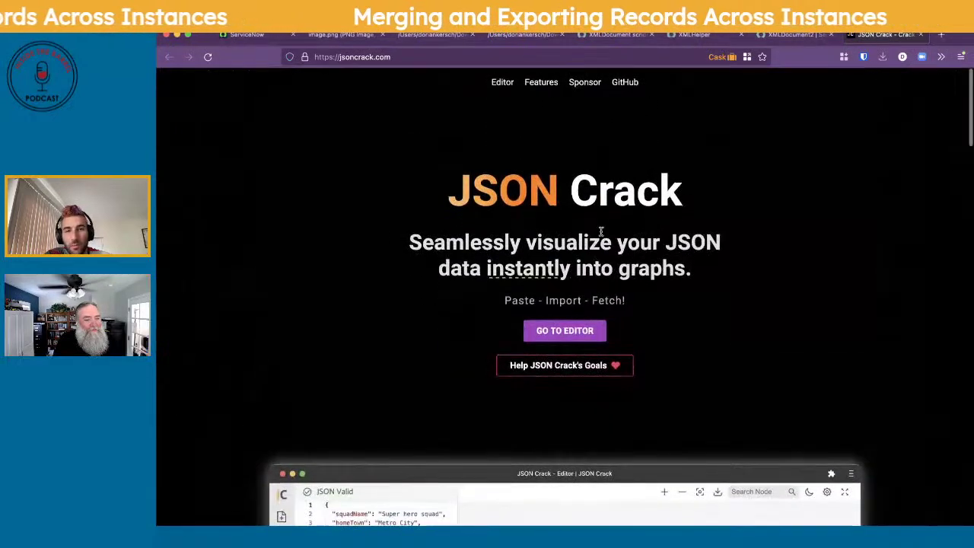
click(921, 35)
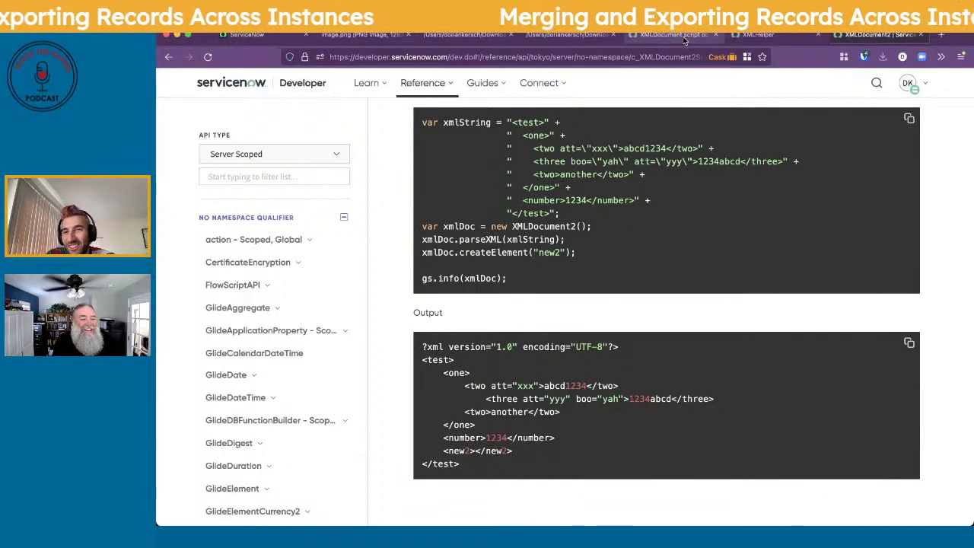
Step: Review the XMLDocument2 API reference, highlighting "scoped or global applications" in the note and checking the constructors and createElement
scroll(438, 373, up, 10)
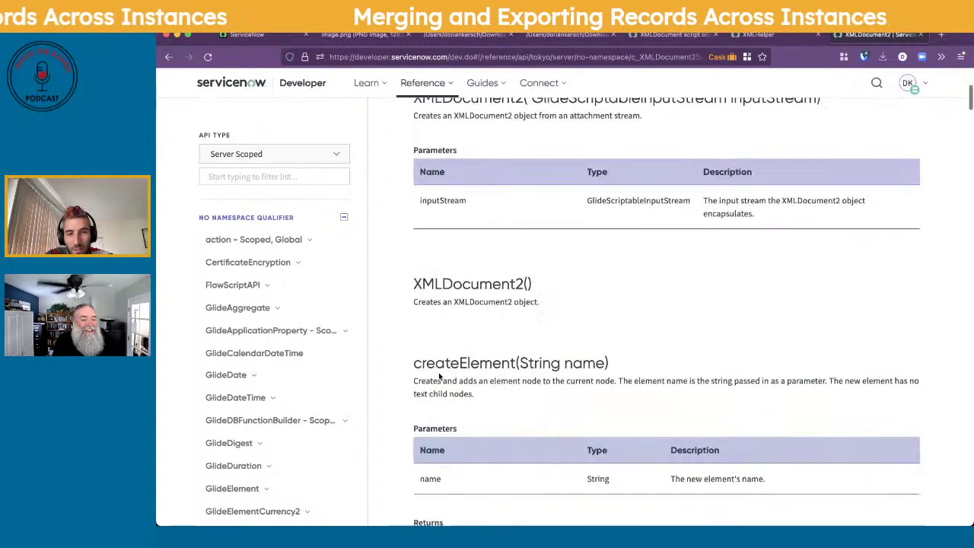
scroll(426, 318, up, 2)
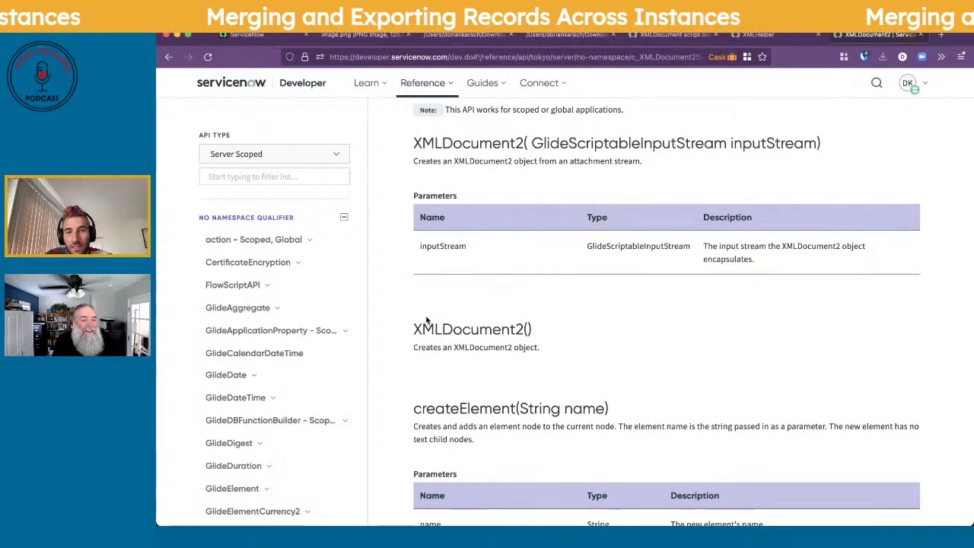
scroll(430, 312, up, 2)
drag(624, 160, 512, 162)
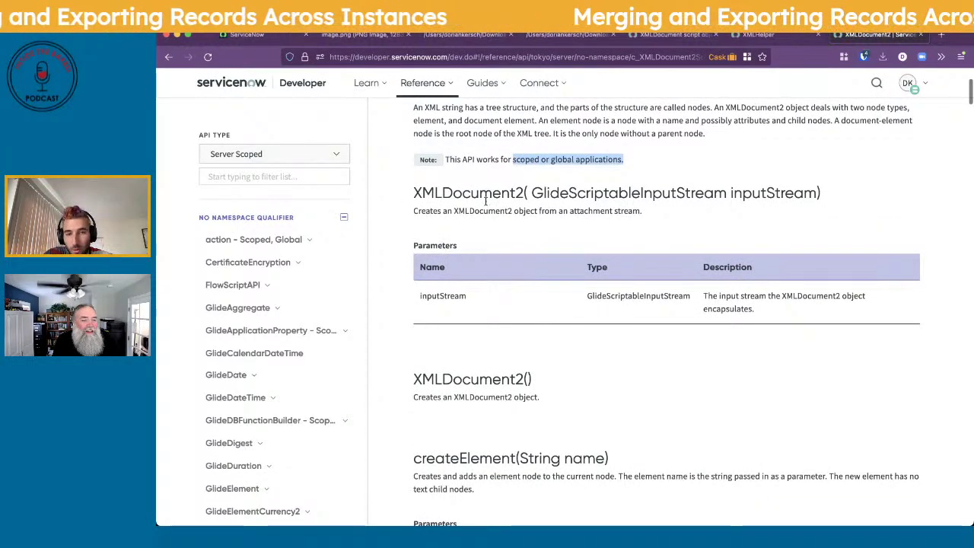
scroll(486, 201, down, 2)
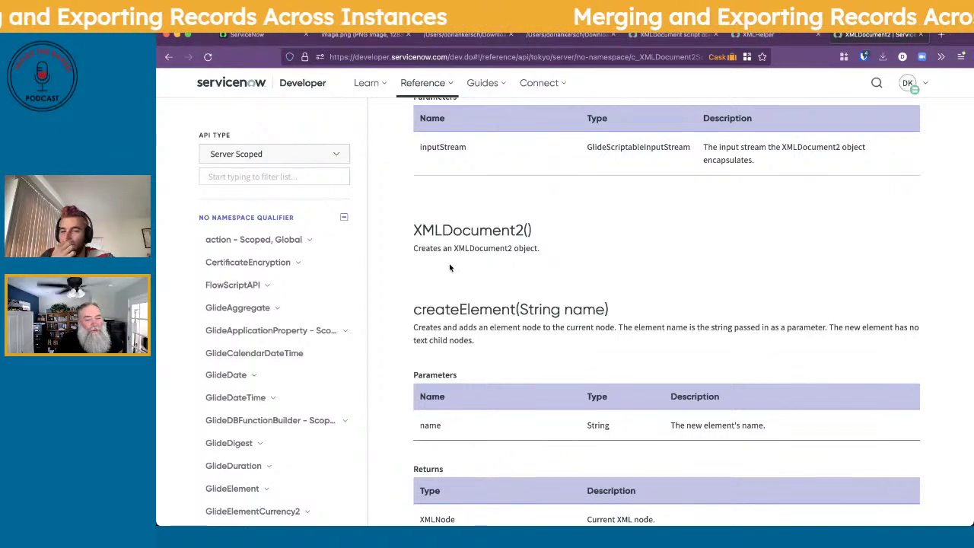
Step: Switch to the ServiceNow instance, filter the navigator for "studio" and open Studio under System Applications
click(249, 35)
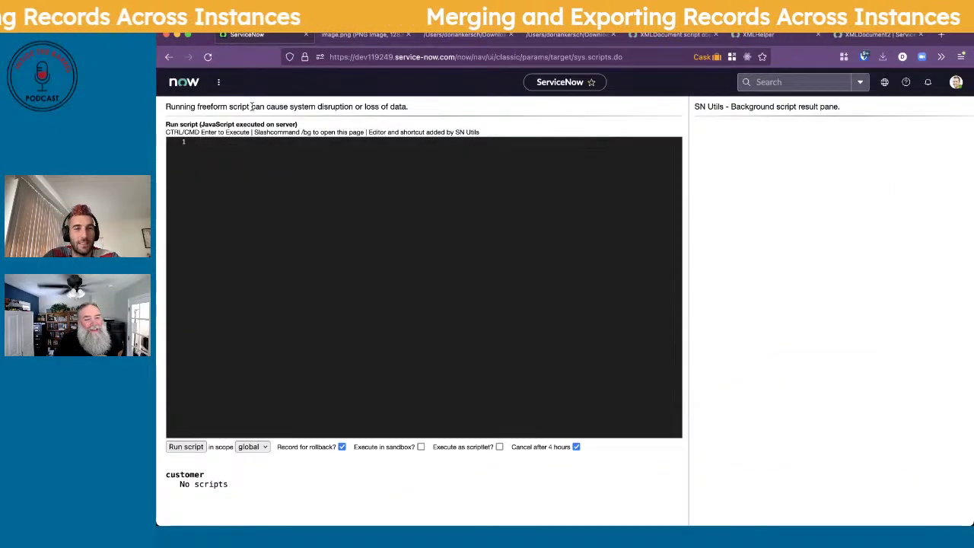
click(219, 83)
click(221, 107)
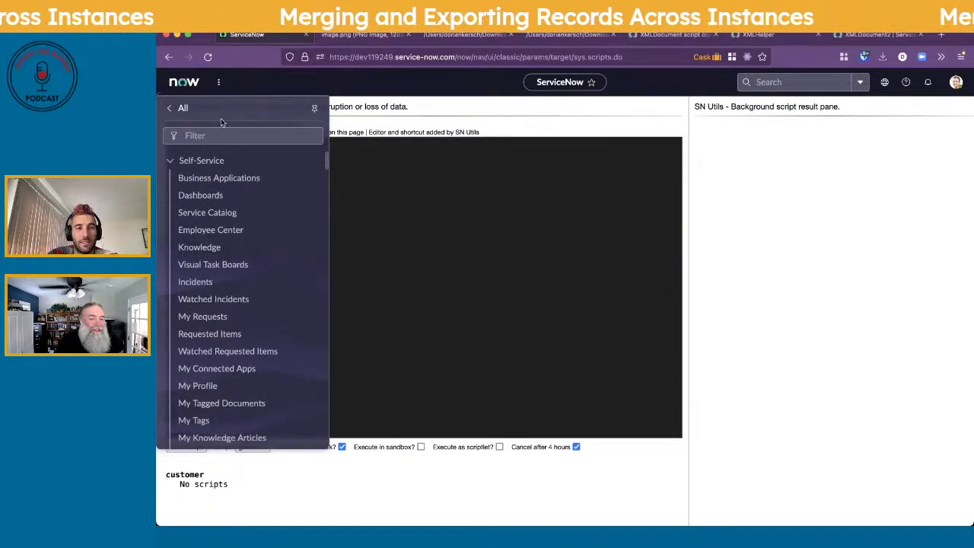
click(220, 135)
text(studio)
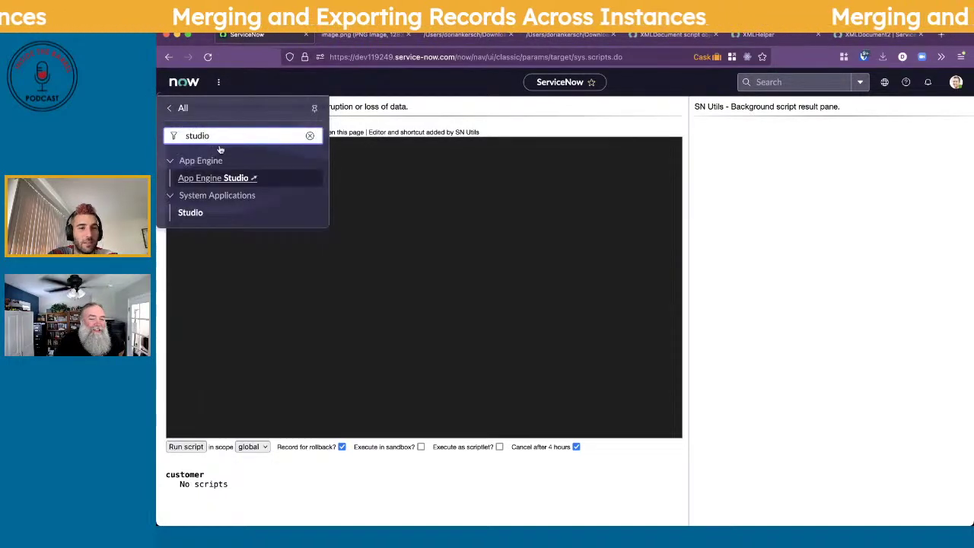
click(212, 212)
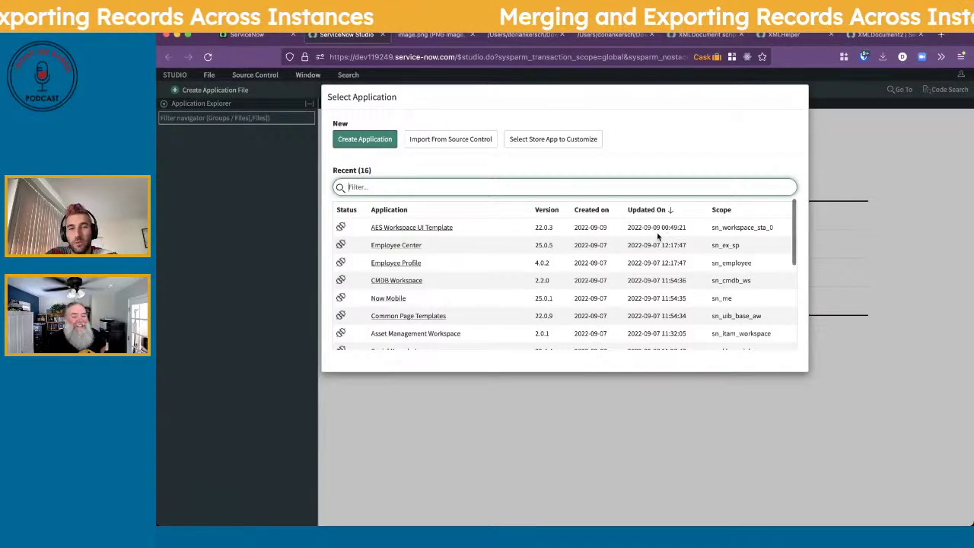
Step: Create a new scoped application named "Merging XML" with the guided app setup
click(365, 138)
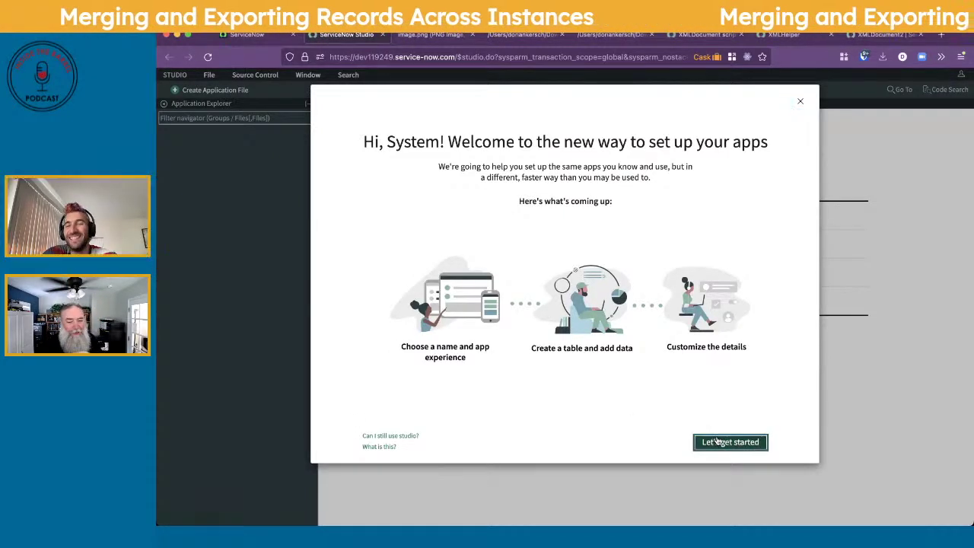
click(718, 440)
click(537, 245)
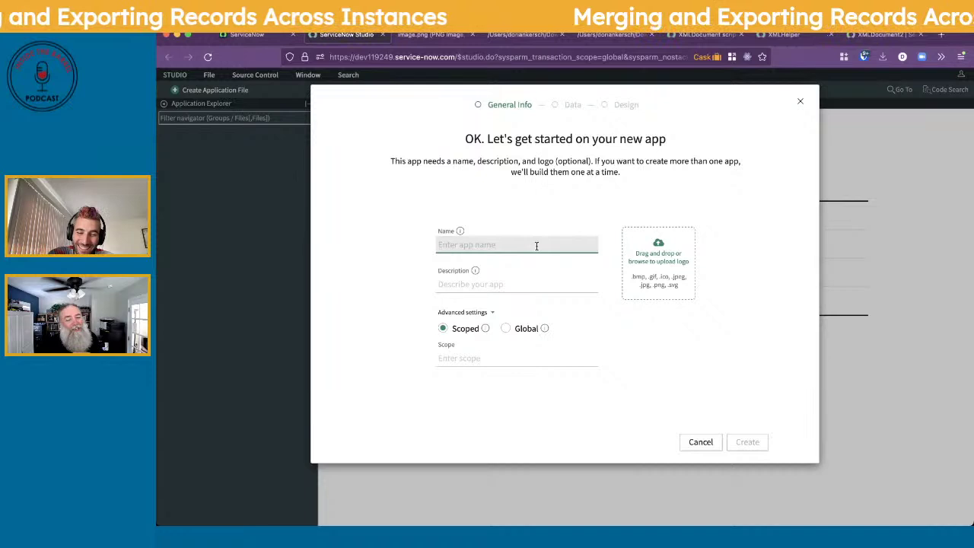
text(Merging)
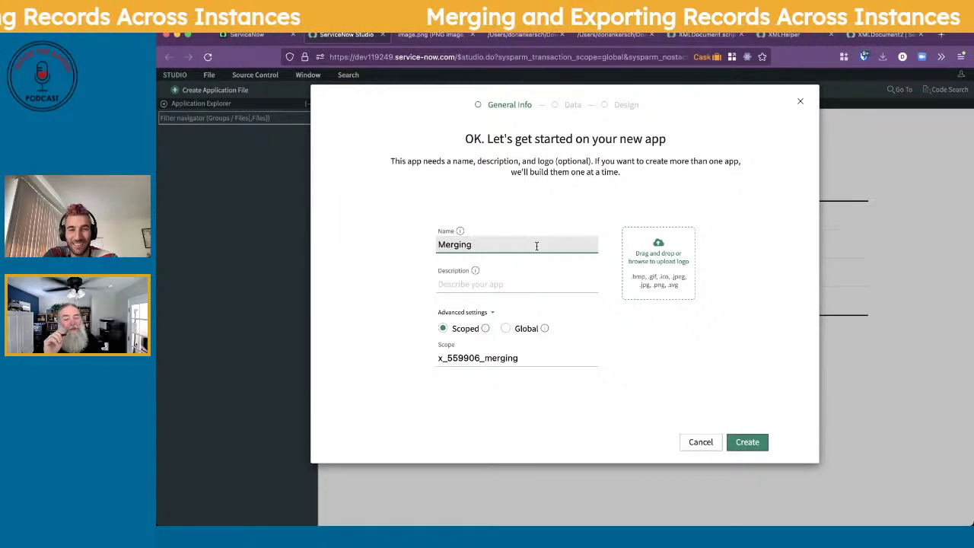
key(BackSpace)
key(BackSpace)
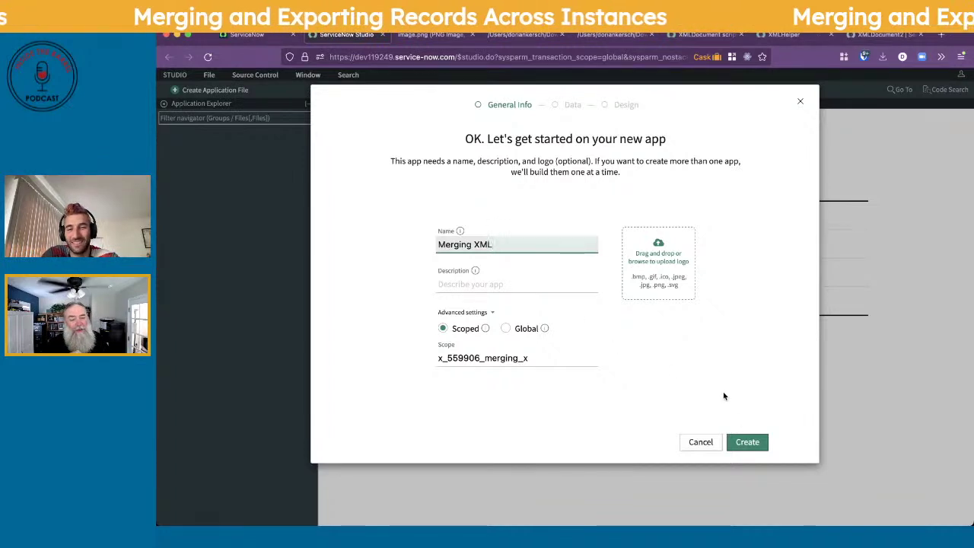
click(748, 445)
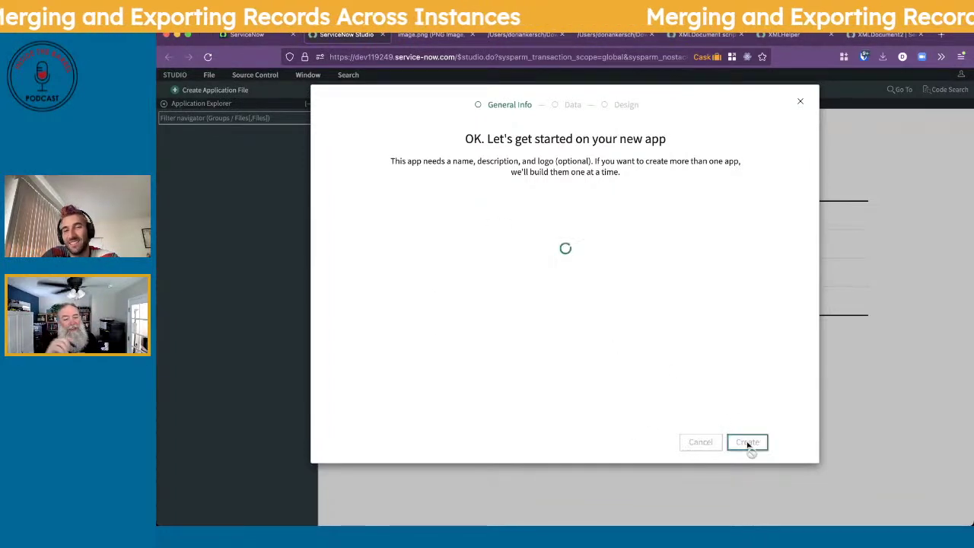
Step: Skip the role setup, continue in Studio and open the Merging XML application
click(615, 244)
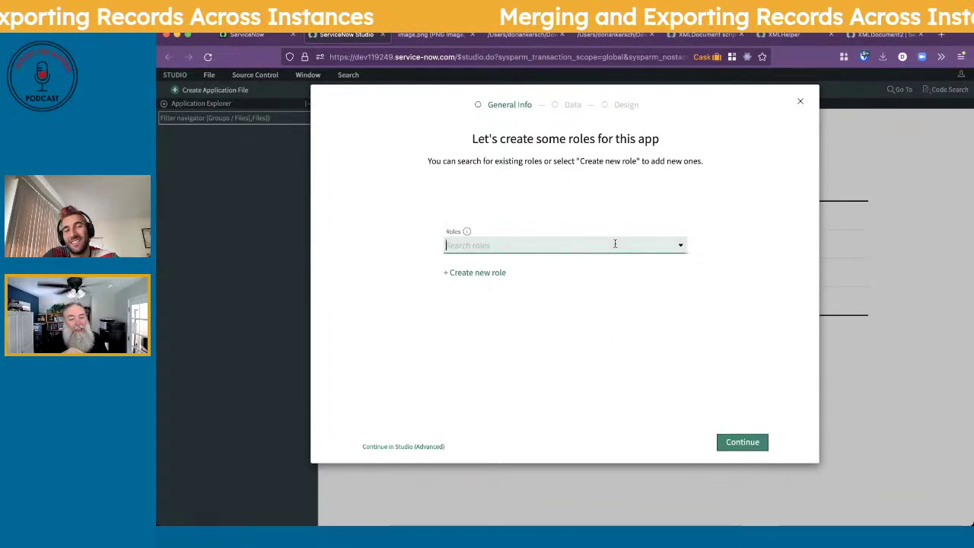
click(409, 446)
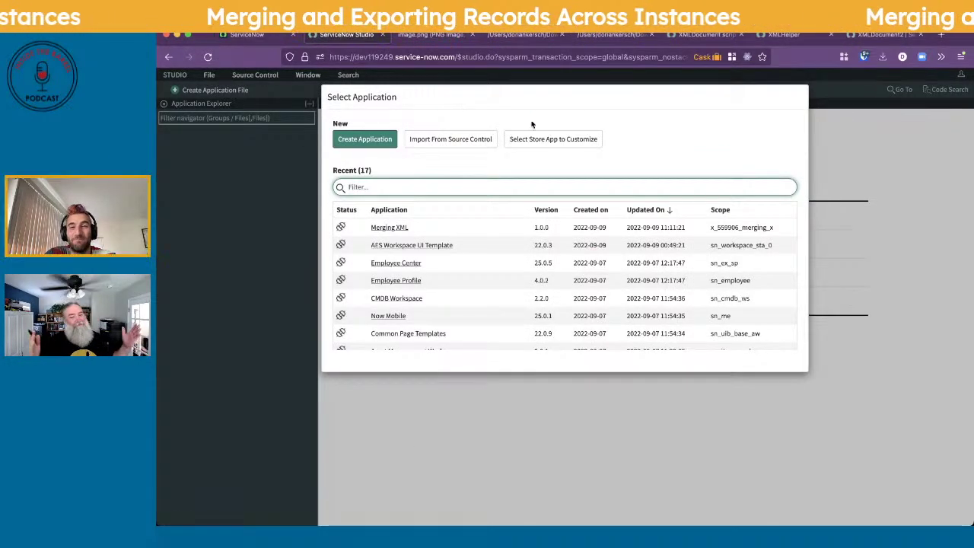
click(396, 230)
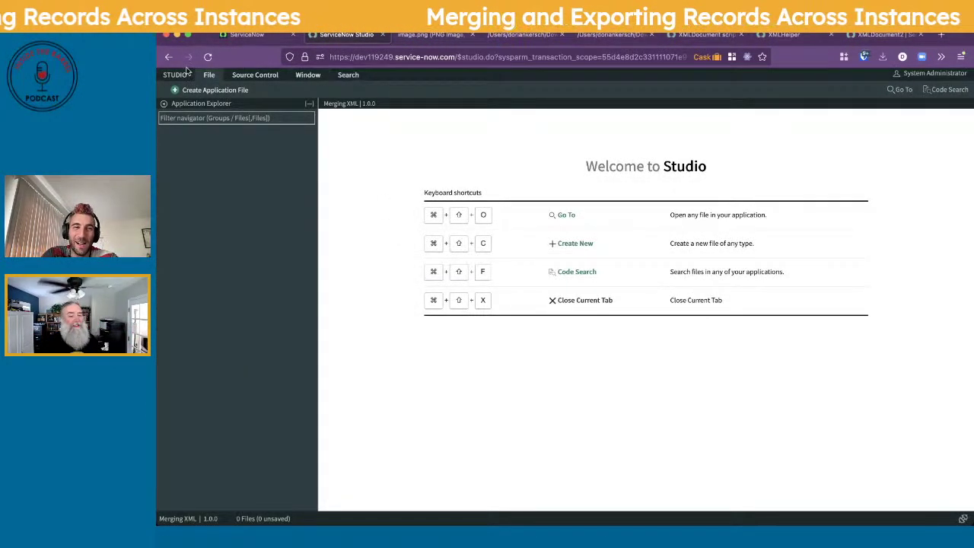
Step: Set the application's JavaScript Mode to ECMAScript 2021 (ES12) in its settings, save the update and close Studio
click(210, 76)
click(228, 153)
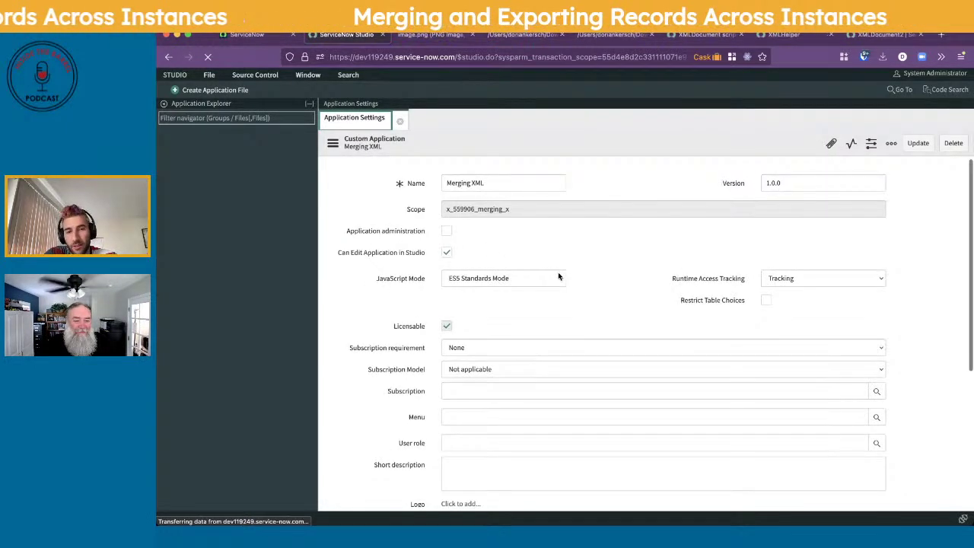
click(550, 339)
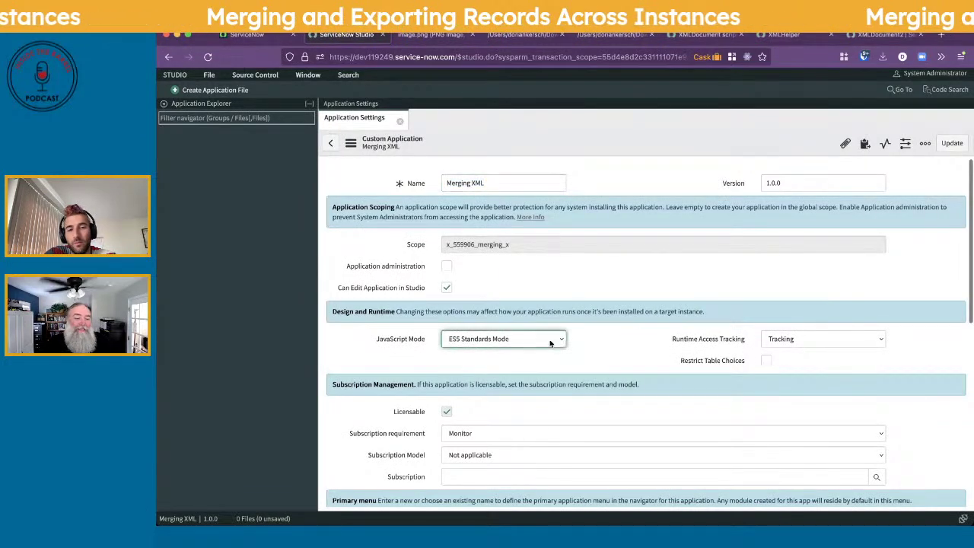
click(555, 349)
click(918, 227)
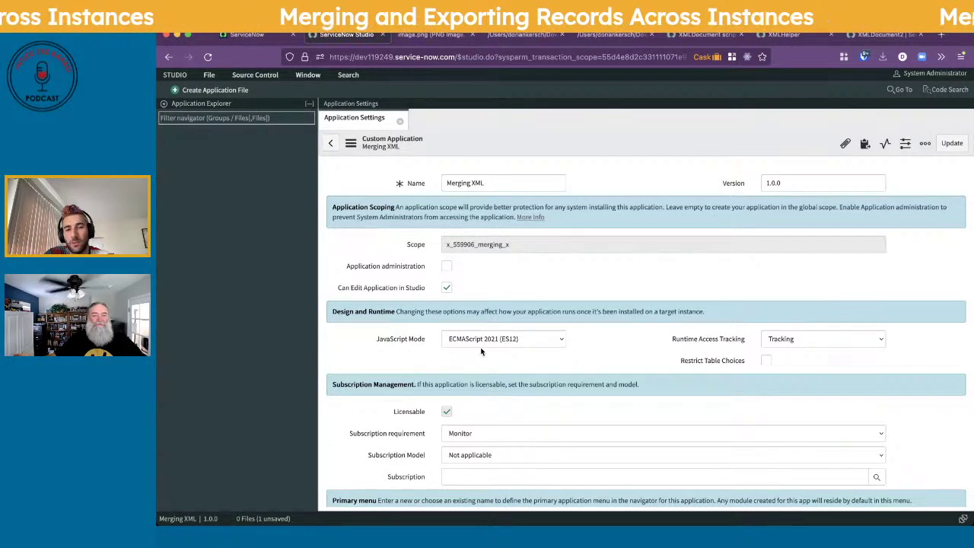
click(952, 146)
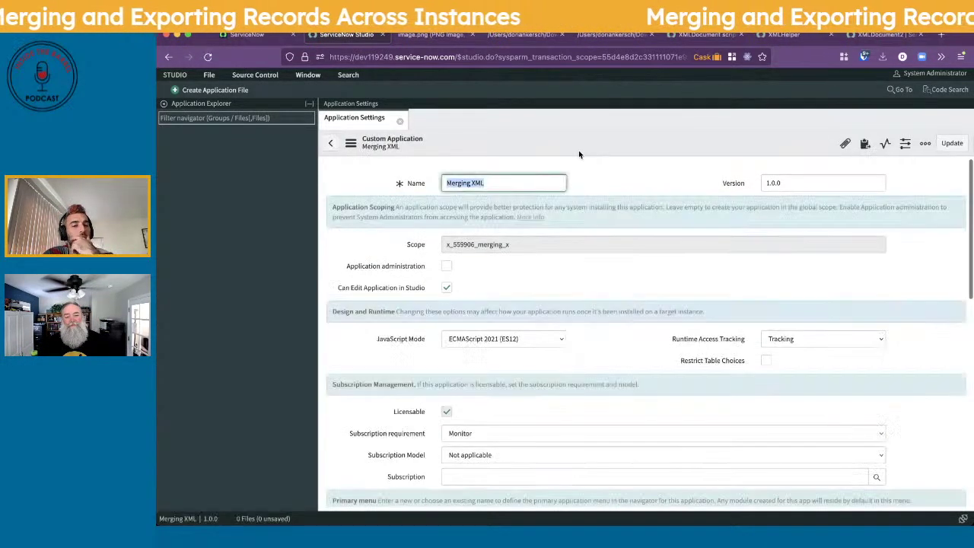
click(383, 36)
Step: View the merged XML example in image.png, and examine the unload element and its incident and sys_journal_field records in the first incident XML export
click(350, 36)
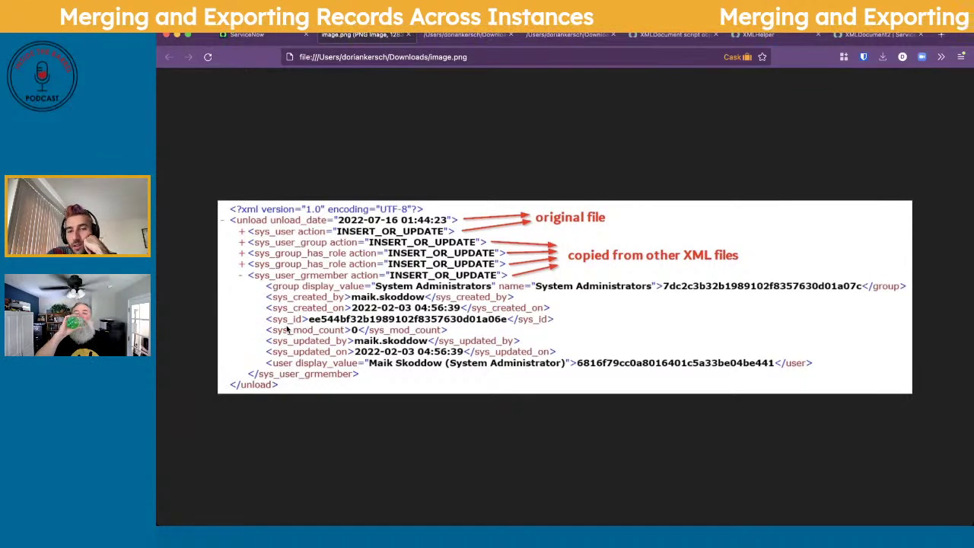
click(456, 35)
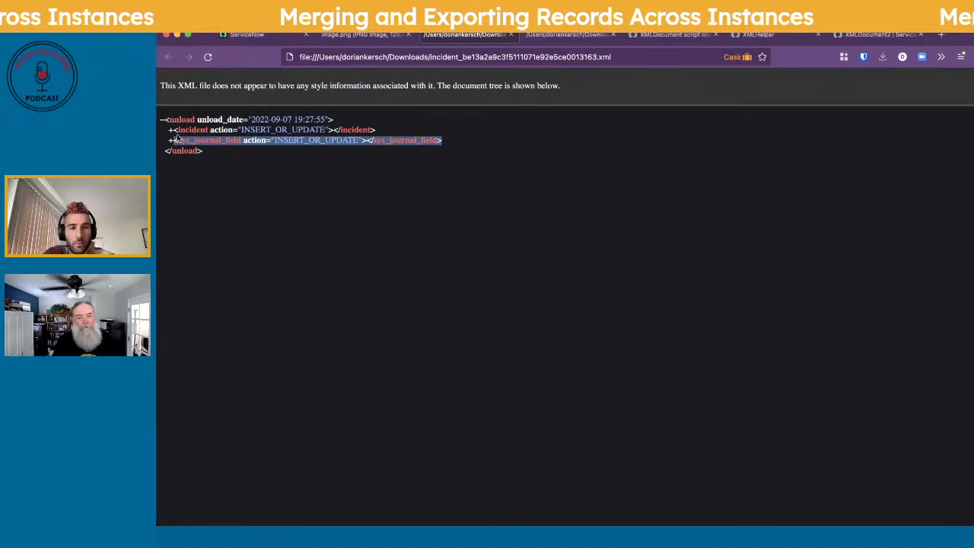
drag(169, 120, 333, 120)
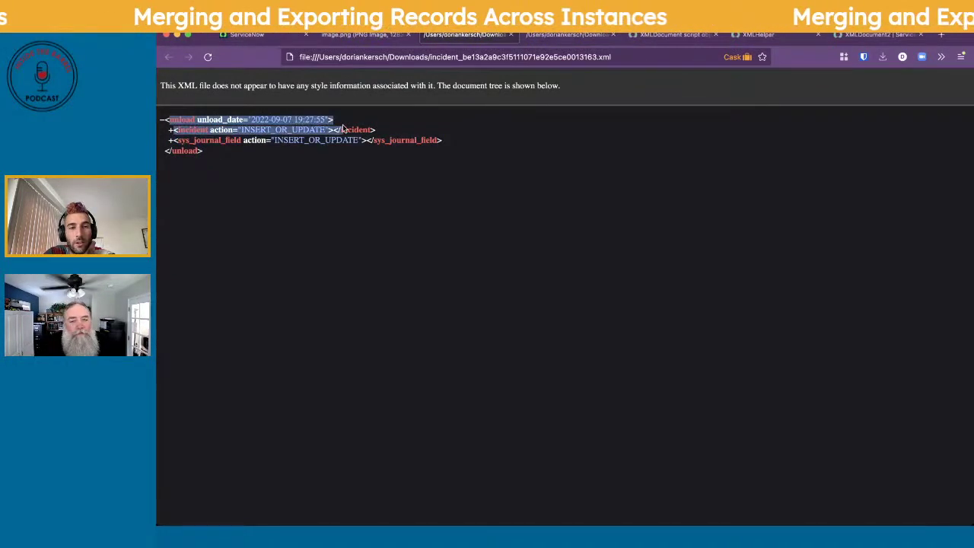
click(162, 120)
click(162, 121)
drag(176, 130, 443, 145)
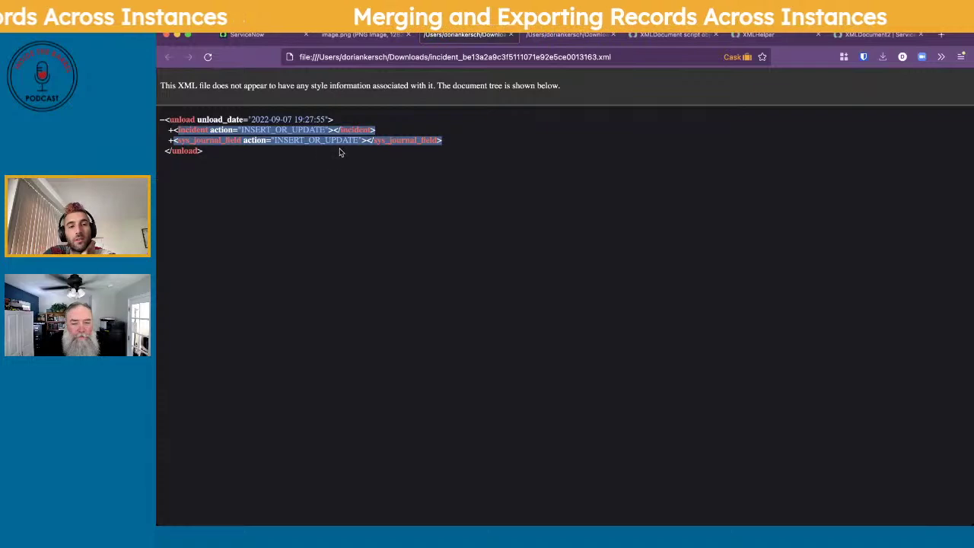
Step: Expand the incident and sys_journal_field nodes one after the other to examine their fields, collapsing each again
click(216, 135)
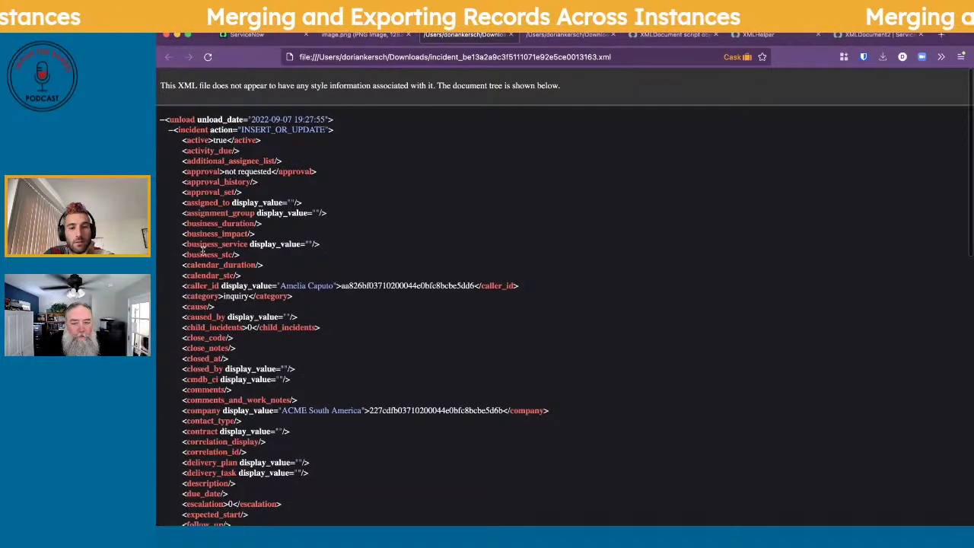
scroll(203, 252, down, 5)
scroll(190, 213, up, 5)
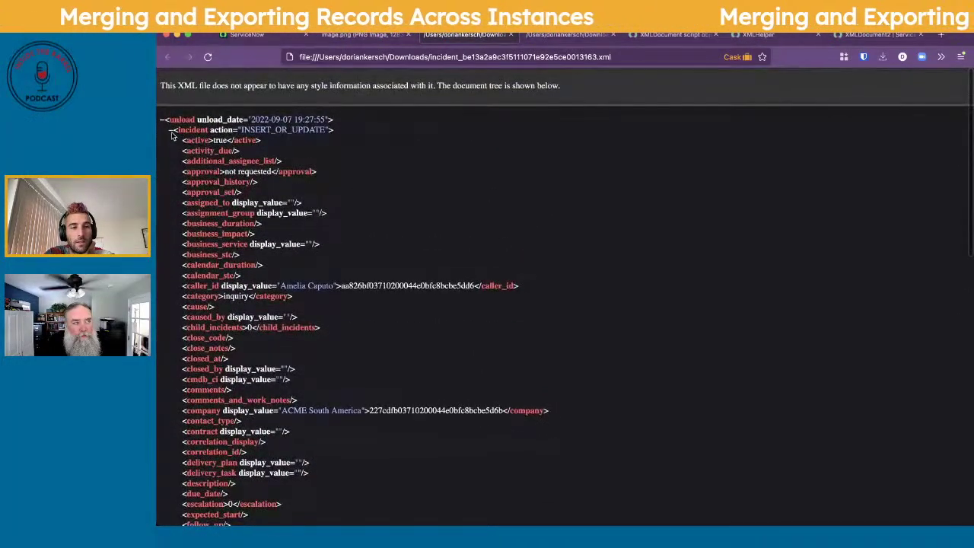
click(172, 132)
click(171, 142)
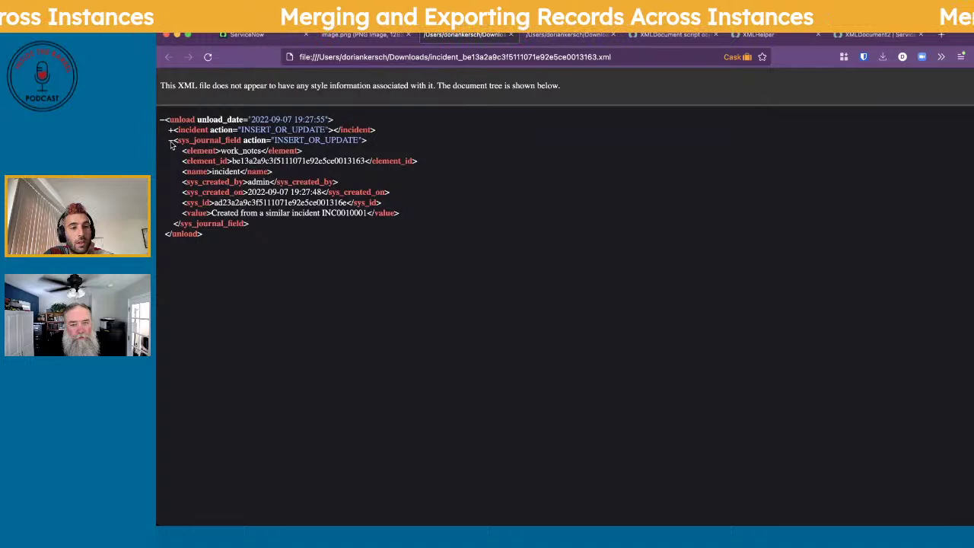
click(171, 142)
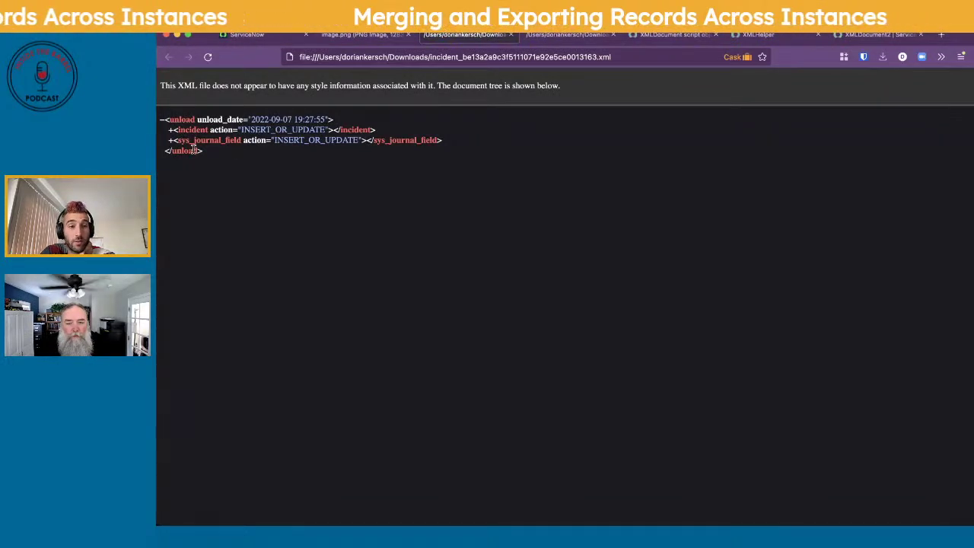
Step: Inspect the incident node in the second exported incident XML file and compare its structure with the first file
click(560, 36)
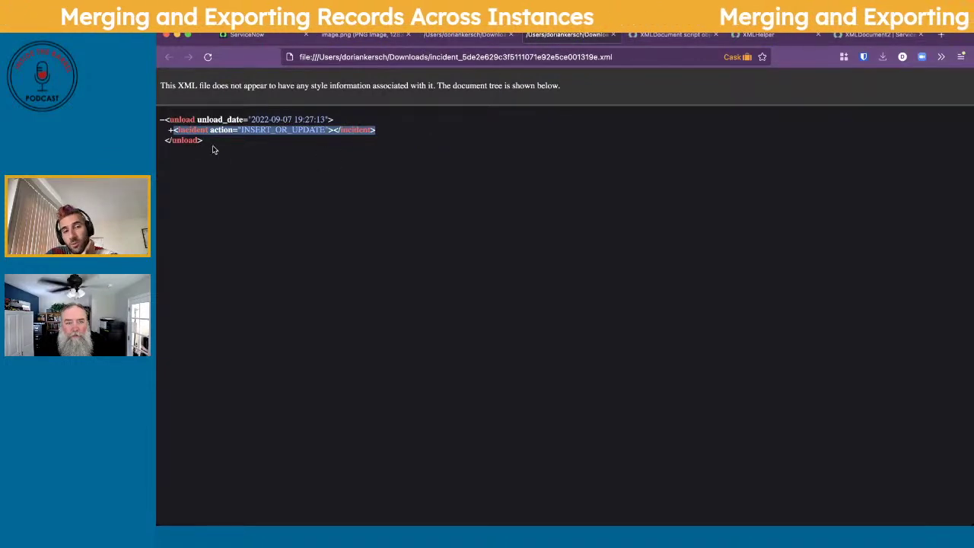
click(170, 131)
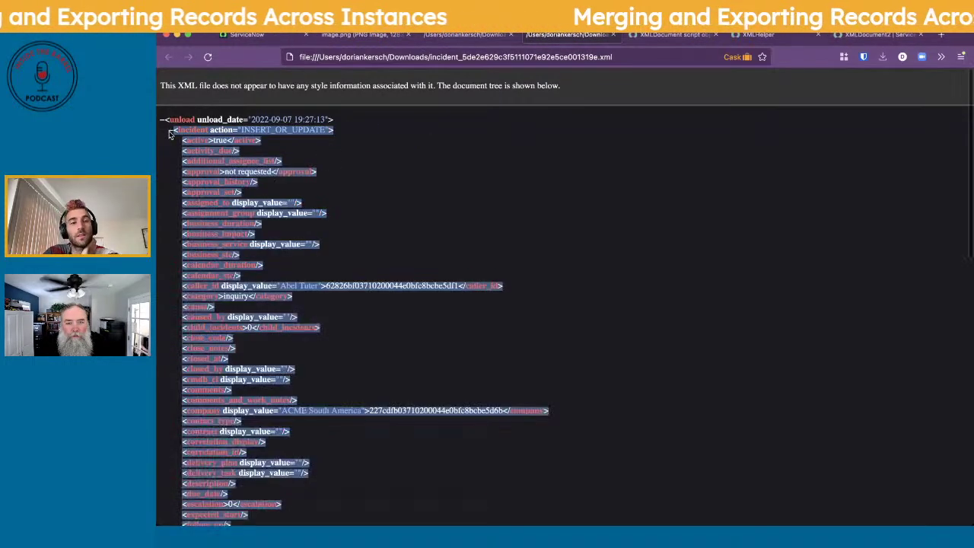
click(171, 131)
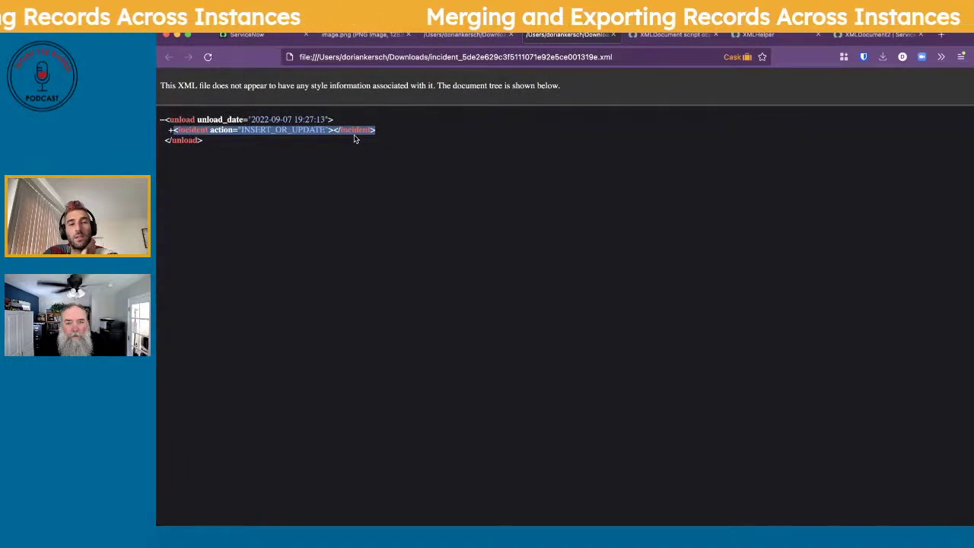
click(477, 35)
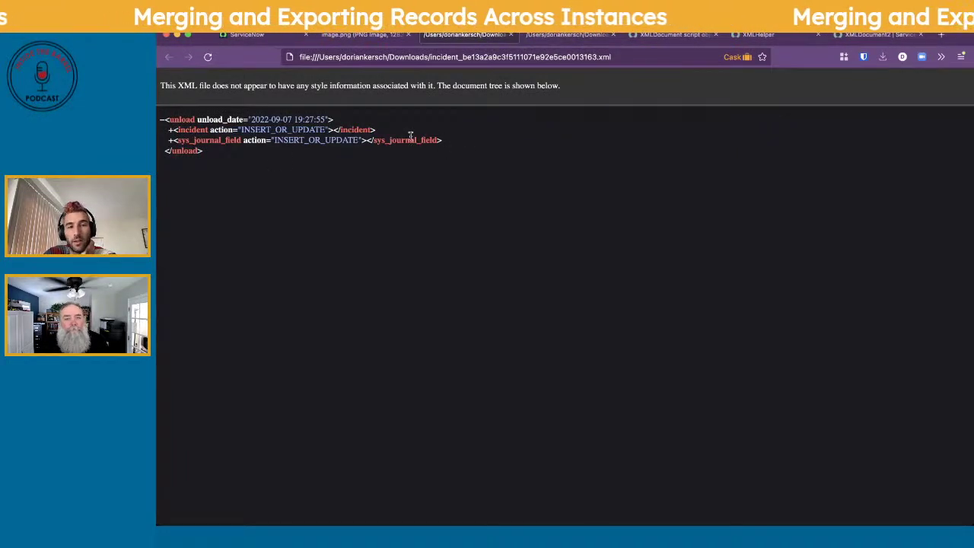
Step: Return to the XMLDocument2 API reference and review its constructors and the createElement description
click(673, 35)
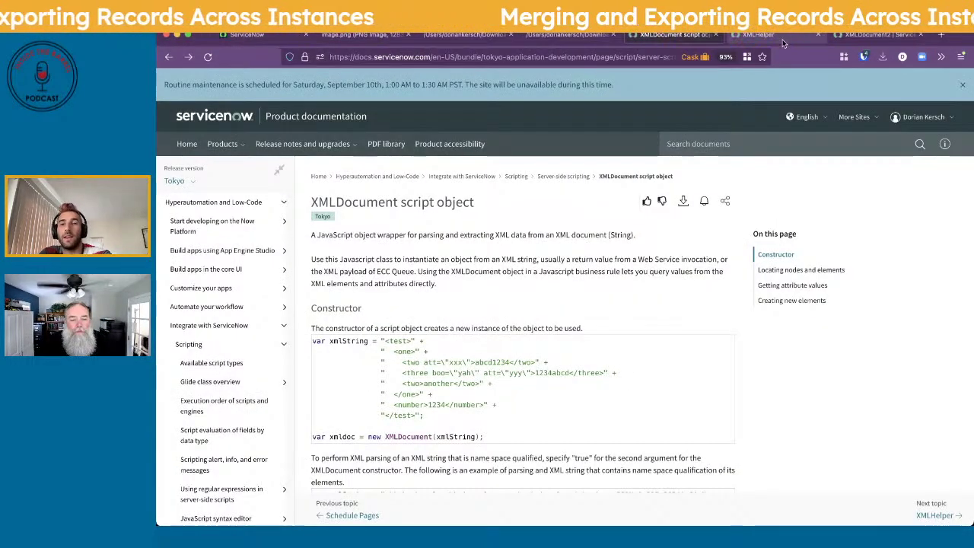
click(874, 36)
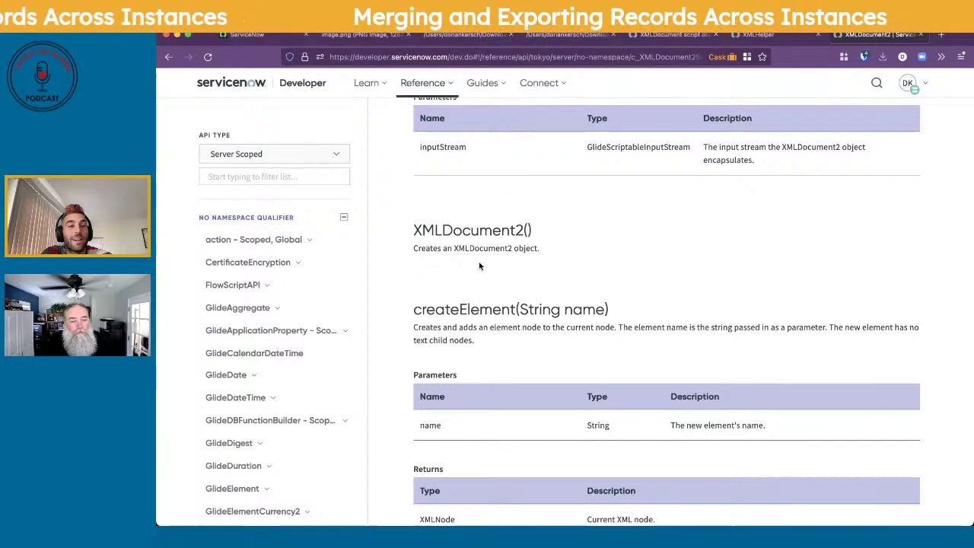
scroll(480, 266, up, 5)
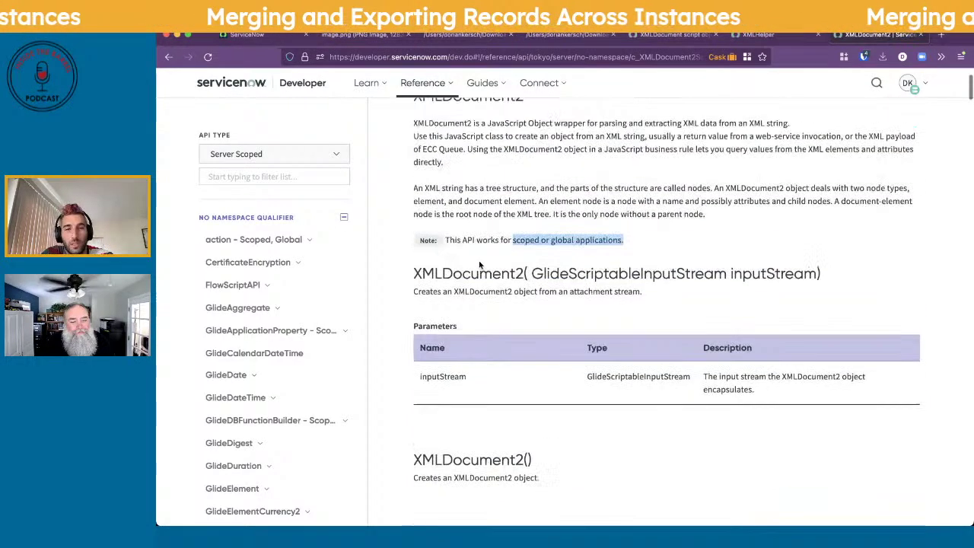
scroll(480, 266, down, 6)
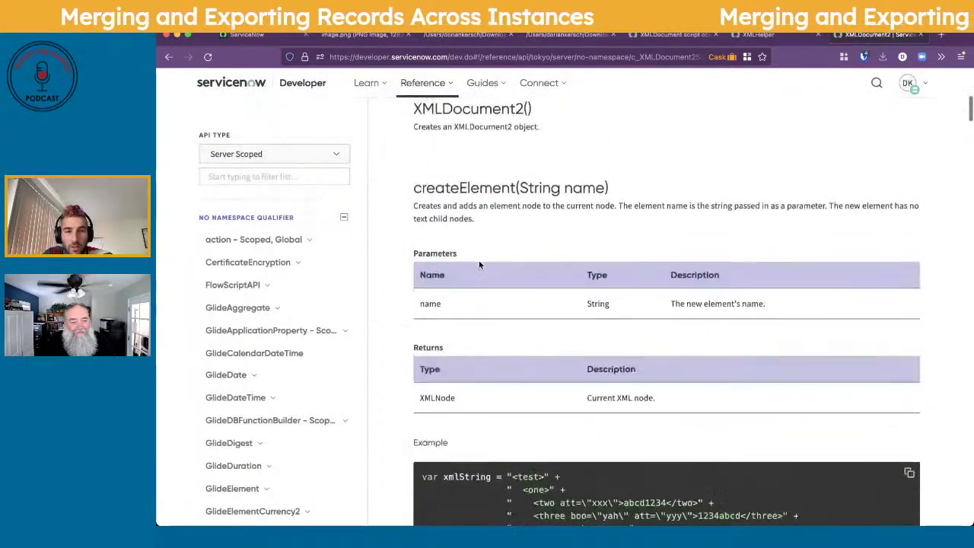
drag(420, 195, 522, 197)
click(544, 231)
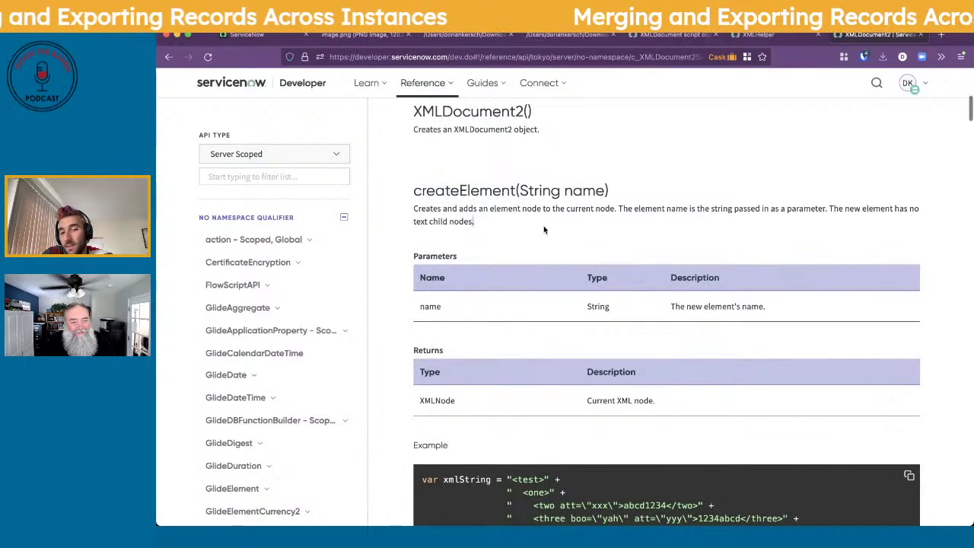
Step: Study the createElement example code, highlighting the xmlString value and the xmlDoc.createElement("new2") line
scroll(543, 231, down, 2)
scroll(543, 231, down, 5)
drag(507, 223, 565, 303)
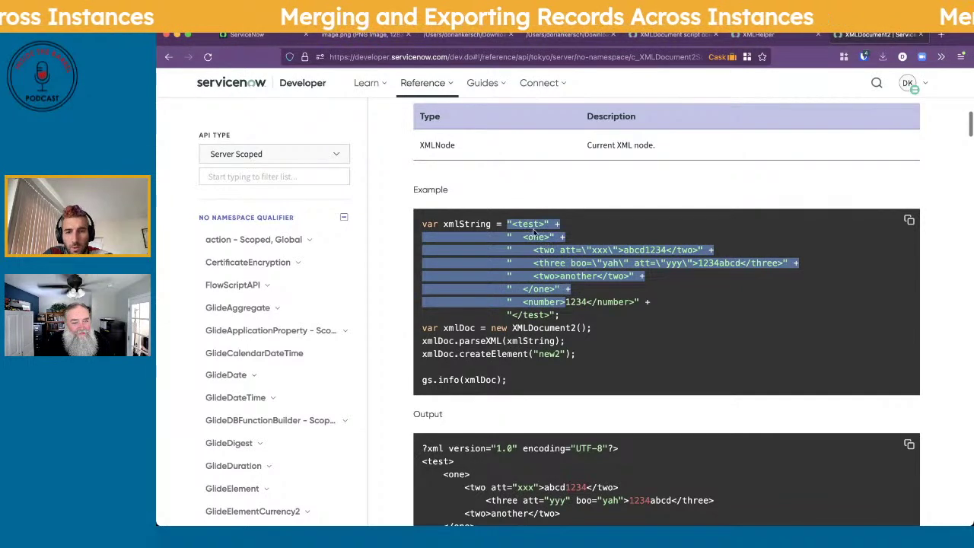
click(592, 251)
scroll(551, 324, down, 2)
drag(428, 308, 427, 329)
scroll(428, 333, down, 4)
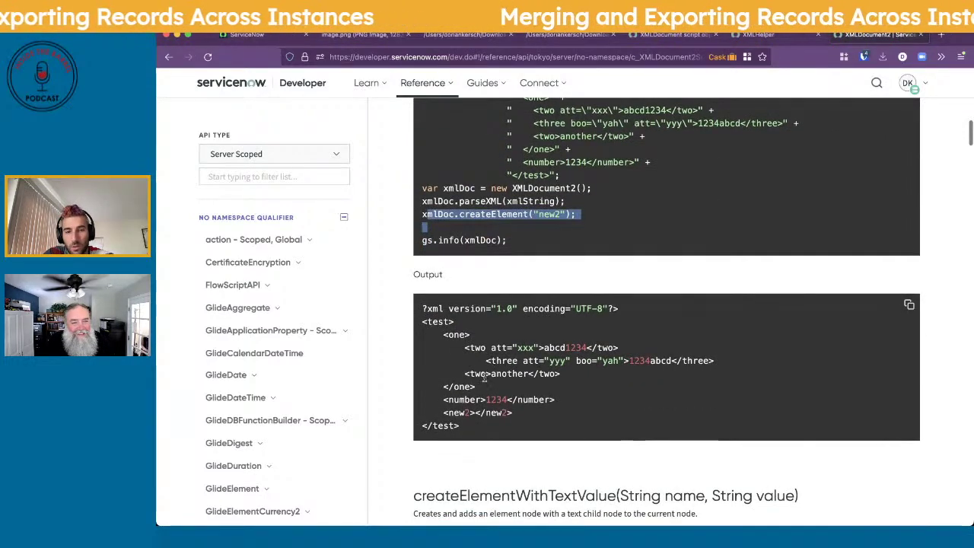
Step: Compare the createElement example with its output, highlighting the new2 element, the test root, the existing child nodes and the "new2" argument
scroll(447, 405, up, 1)
drag(443, 441, 534, 443)
scroll(535, 441, up, 1)
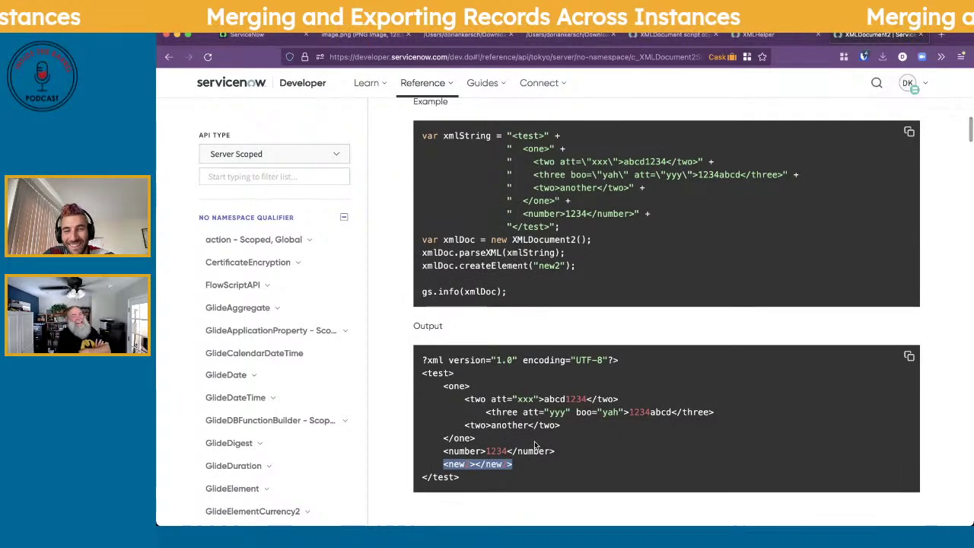
drag(522, 469, 462, 468)
drag(428, 373, 449, 372)
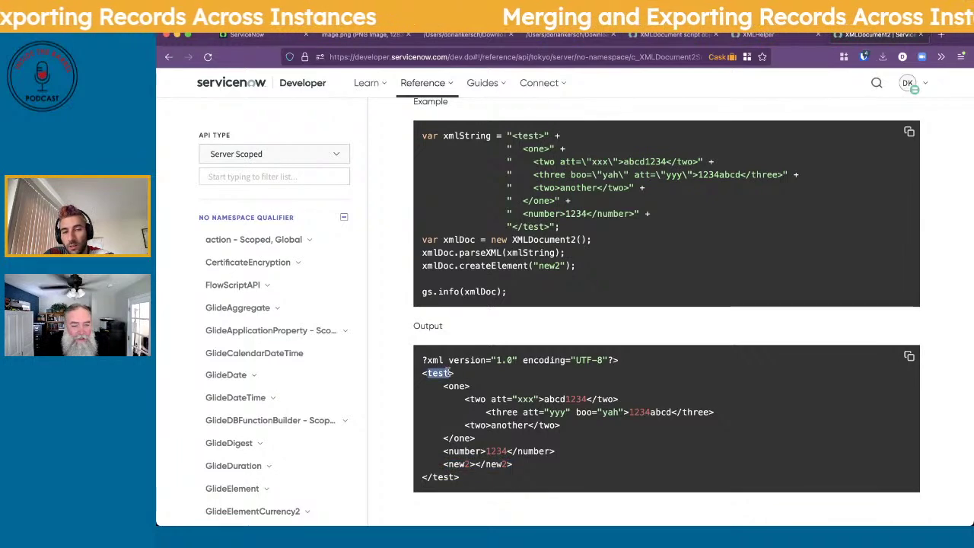
triple_click(464, 465)
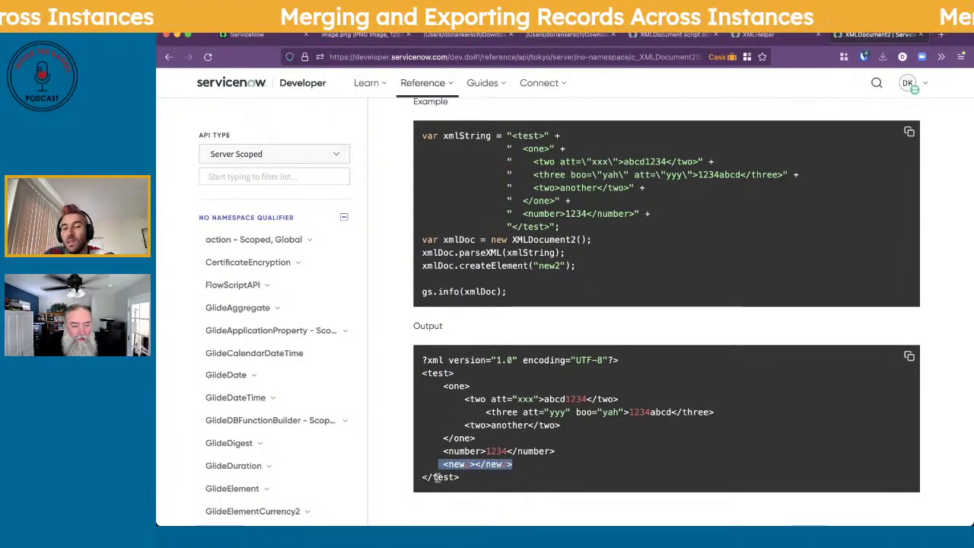
drag(556, 452, 417, 385)
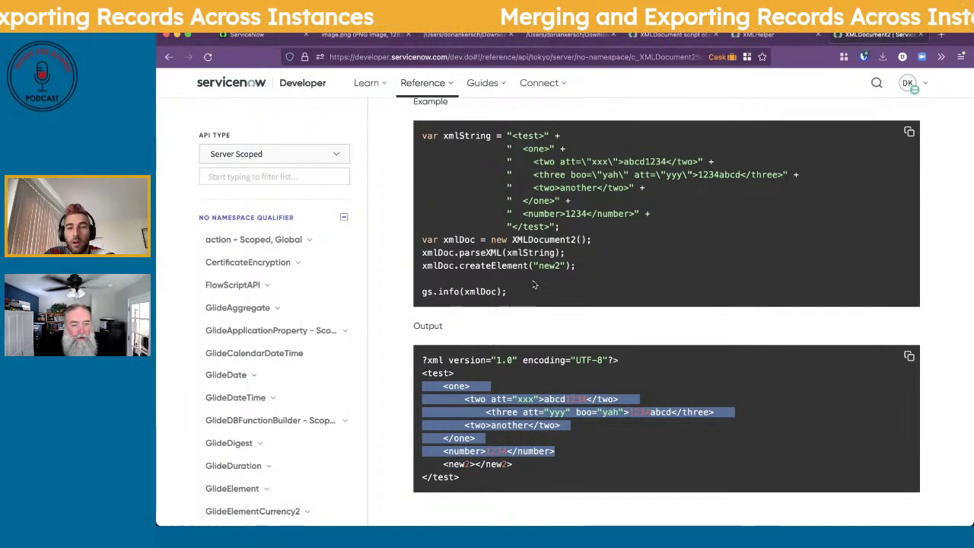
drag(566, 265, 539, 268)
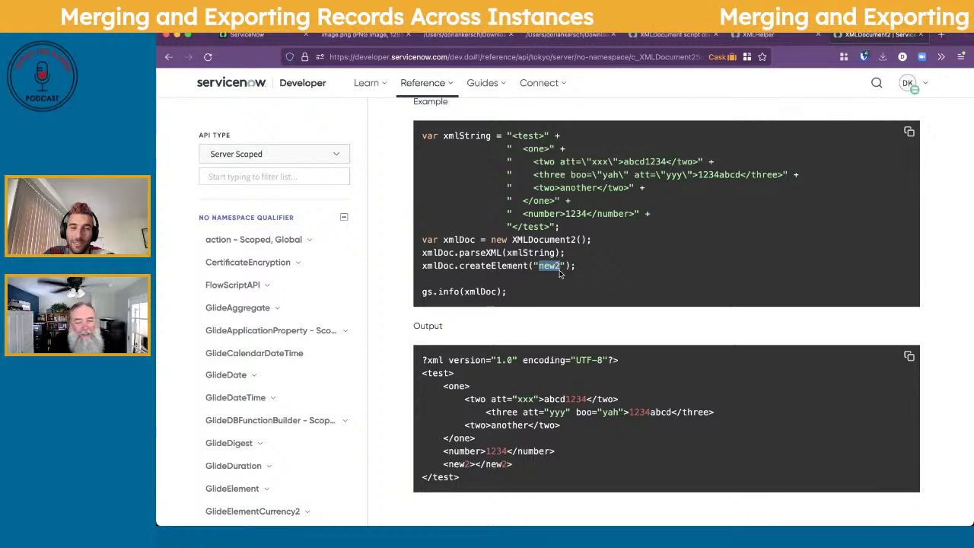
Step: Read the createElementWithTextValue section, including its parameters and example, and compare it with the createElement output above
scroll(545, 302, down, 4)
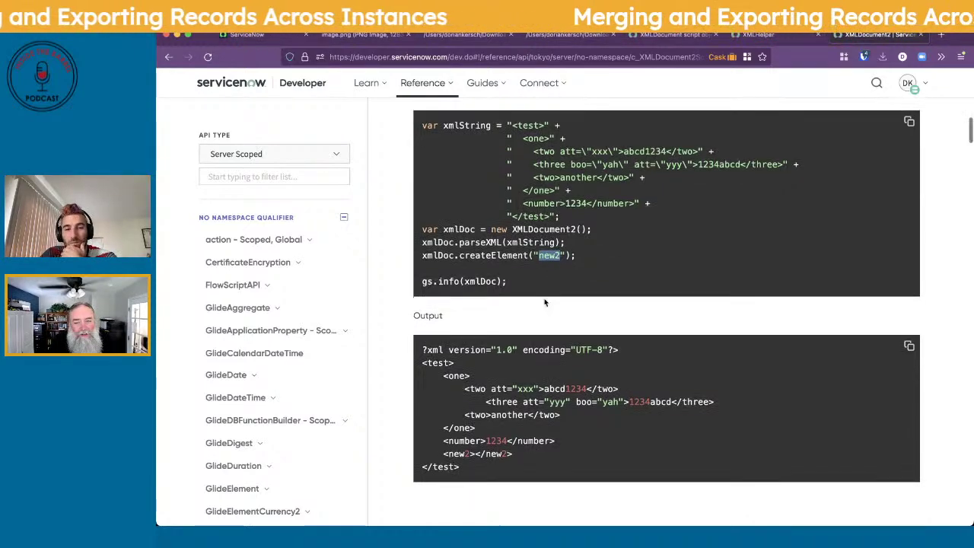
scroll(544, 302, down, 3)
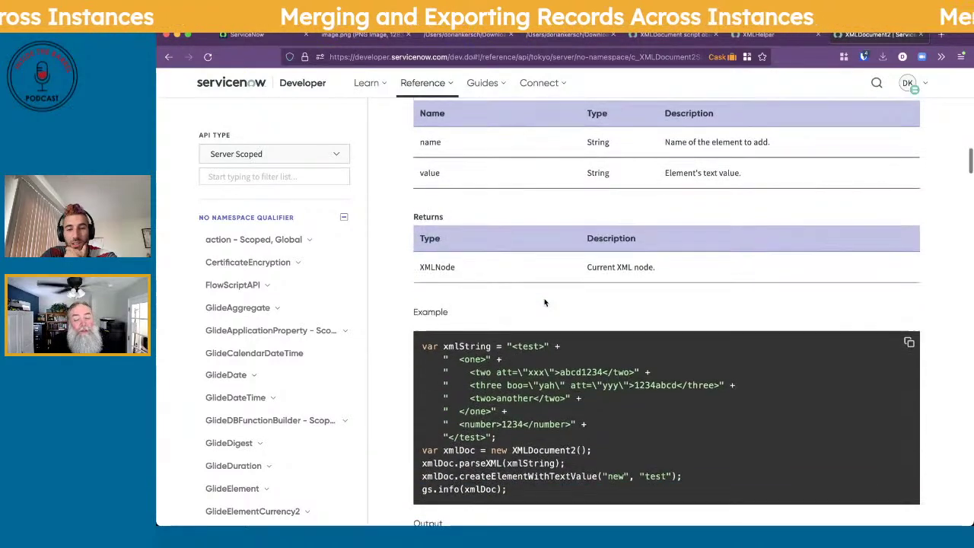
scroll(544, 303, up, 2)
scroll(545, 303, up, 1)
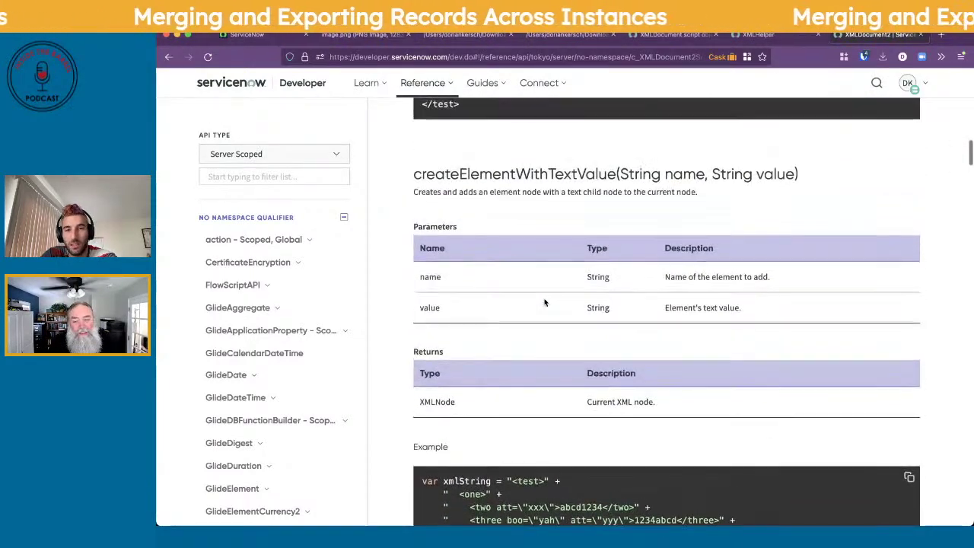
scroll(544, 302, up, 3)
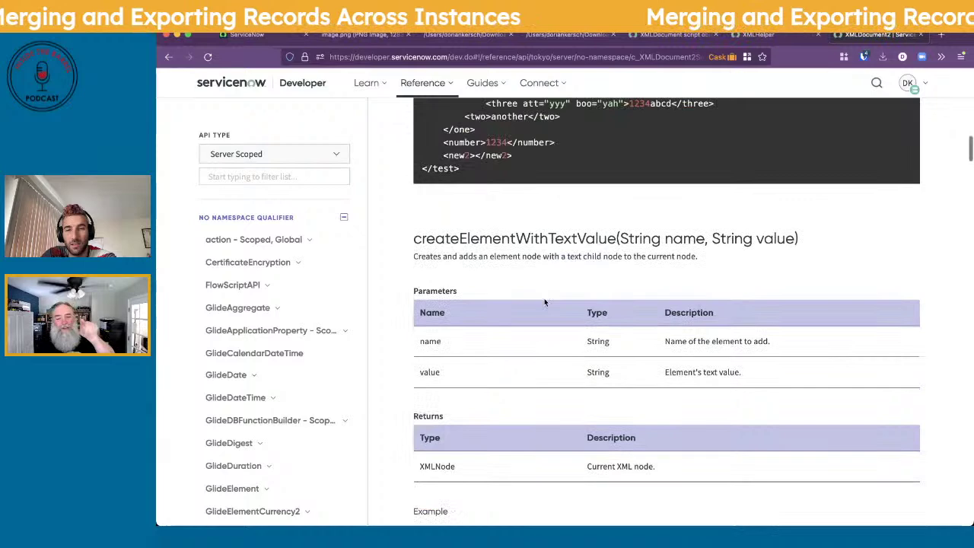
scroll(544, 298, up, 2)
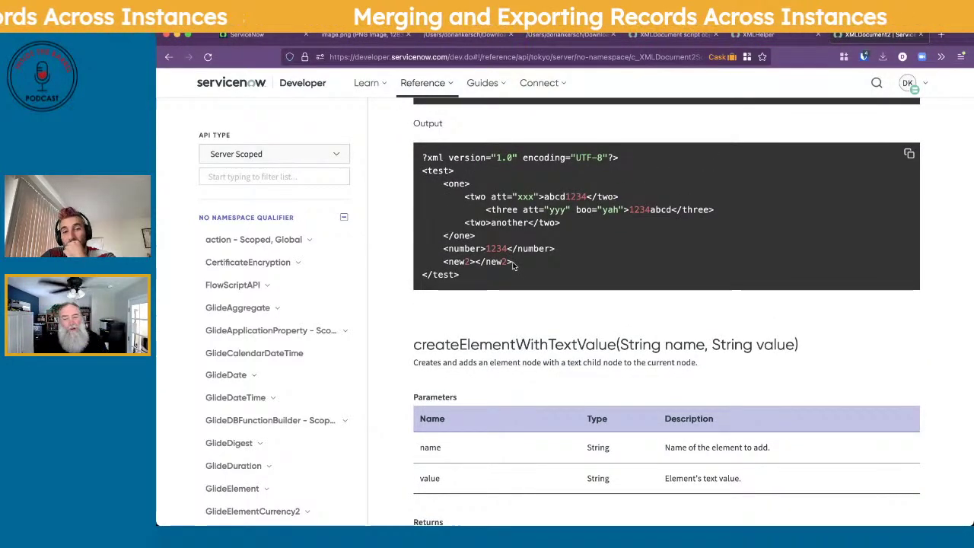
scroll(513, 264, down, 2)
scroll(513, 262, down, 3)
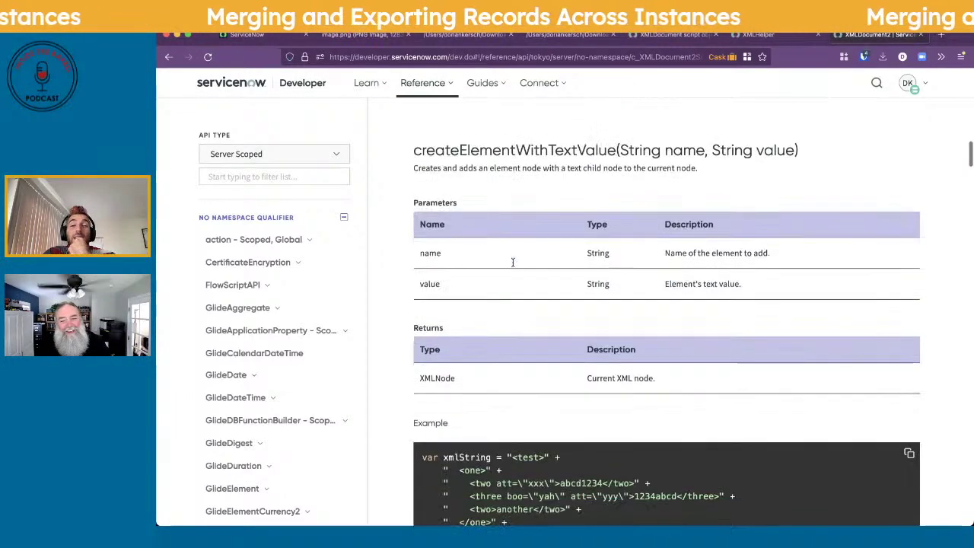
scroll(513, 262, up, 3)
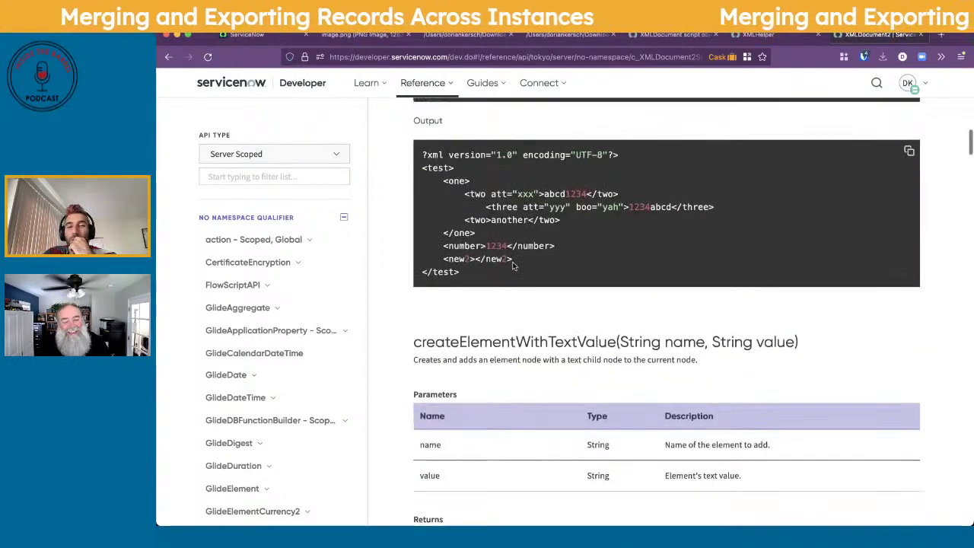
Step: Recheck the createElement example against its output, and continue to the parameters and return value of createElementWithTextValue
scroll(513, 264, up, 3)
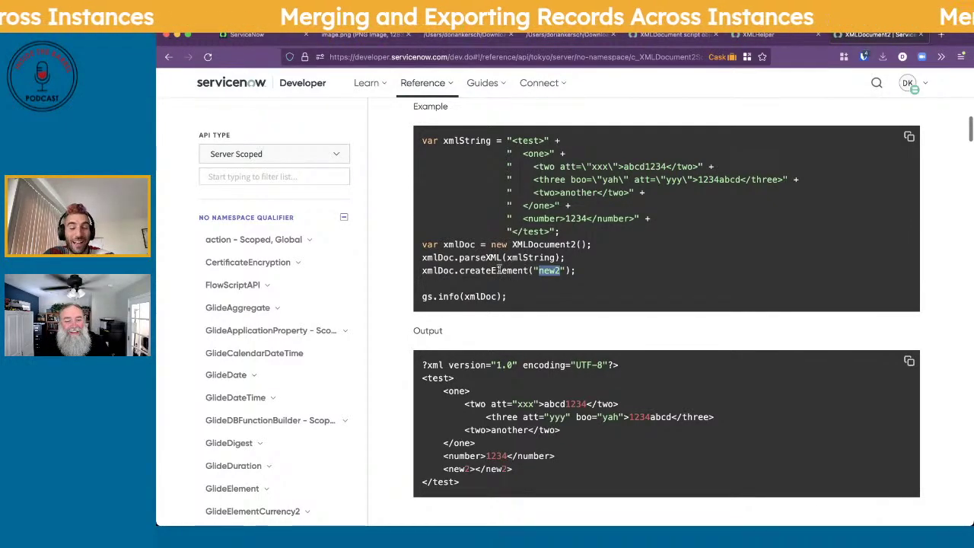
scroll(470, 325, down, 3)
scroll(471, 340, up, 2)
scroll(469, 340, up, 1)
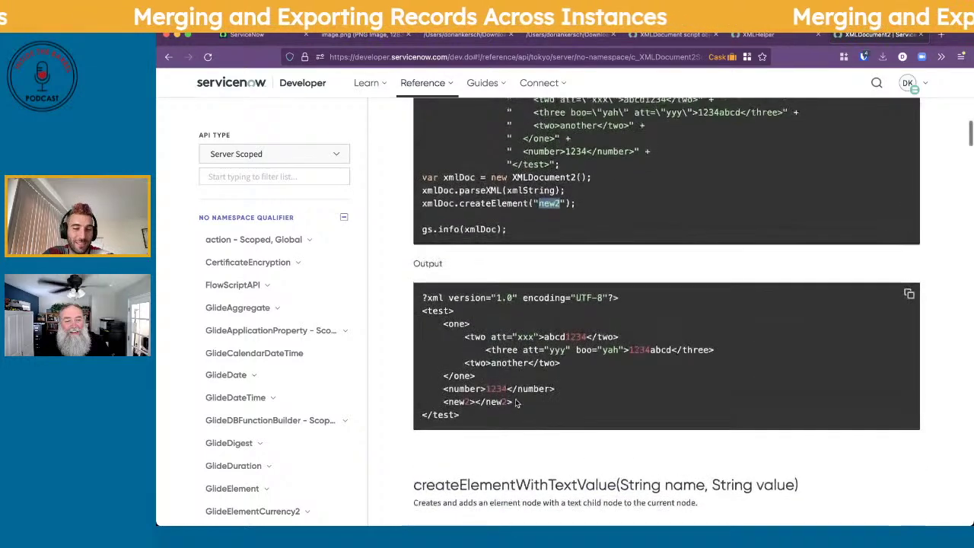
scroll(476, 304, down, 5)
drag(460, 227, 616, 227)
scroll(617, 228, down, 5)
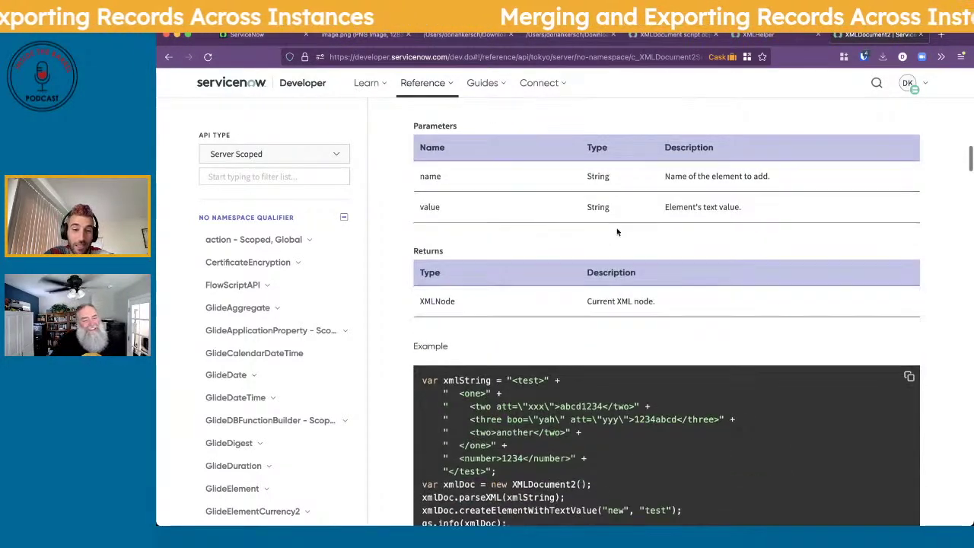
Step: Compare the createElementWithTextValue example with its output, highlighting the "new" and "test" arguments and the <new>test</new> element
double_click(615, 398)
drag(646, 399, 680, 399)
scroll(693, 399, down, 4)
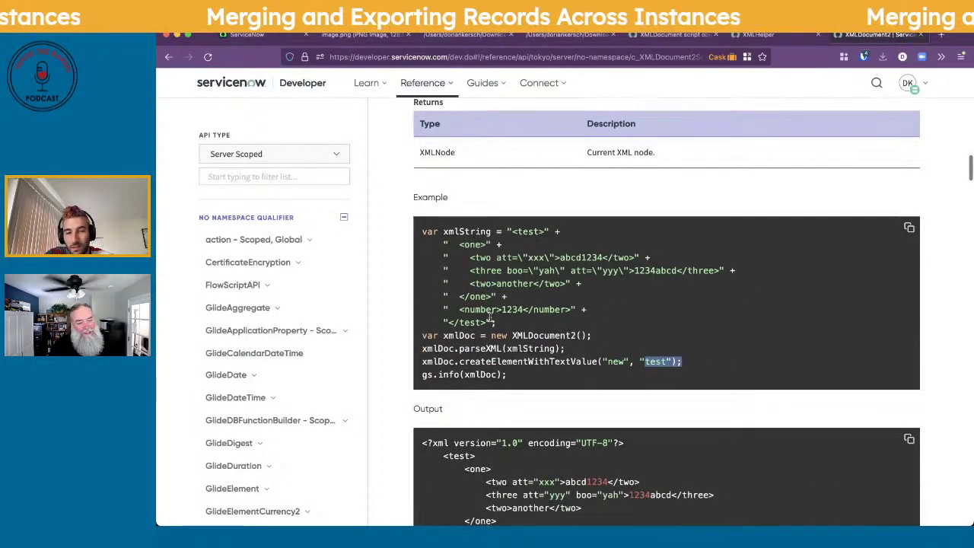
click(469, 381)
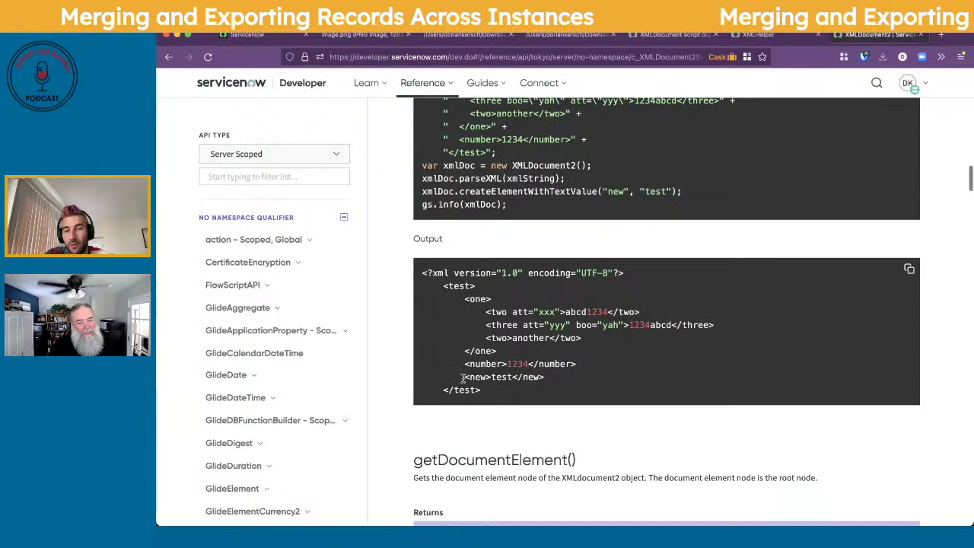
drag(464, 378, 574, 377)
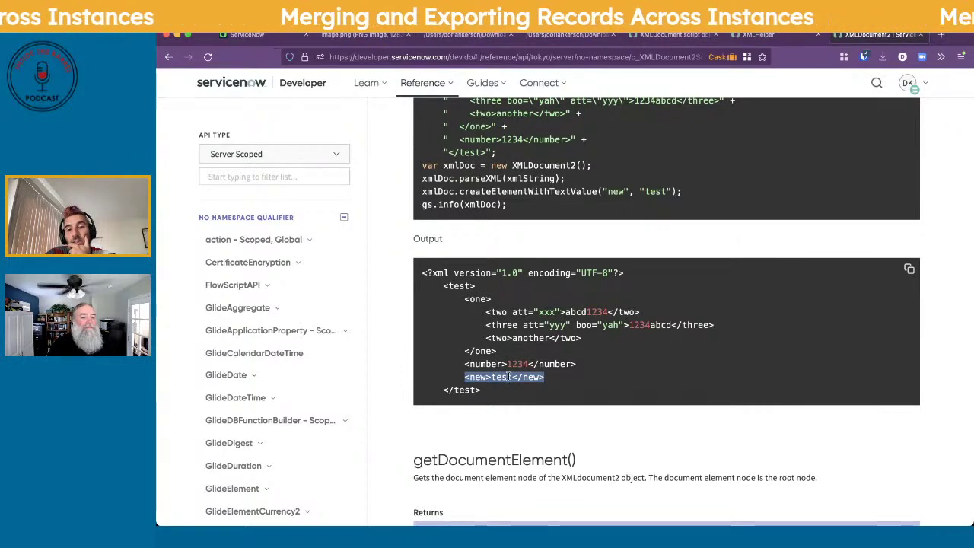
scroll(508, 376, up, 5)
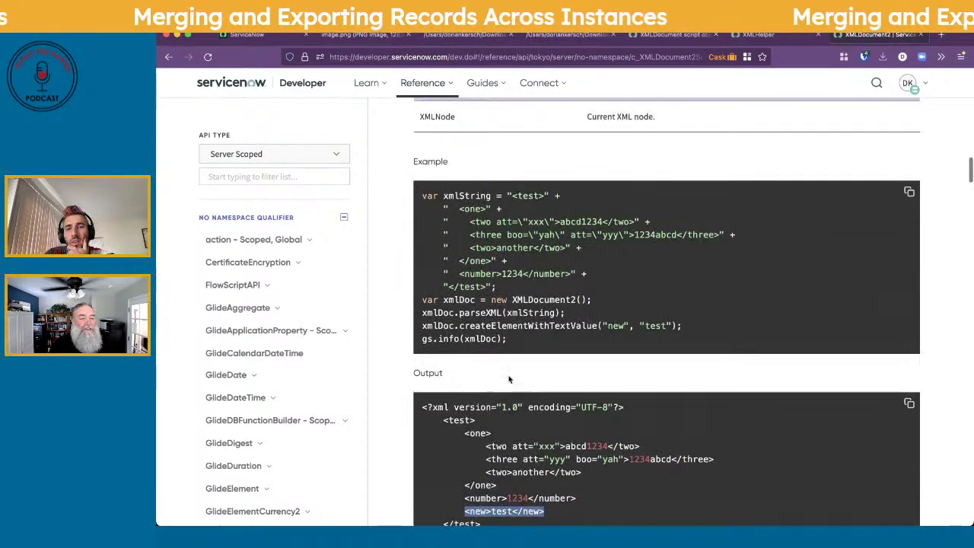
scroll(509, 381, down, 5)
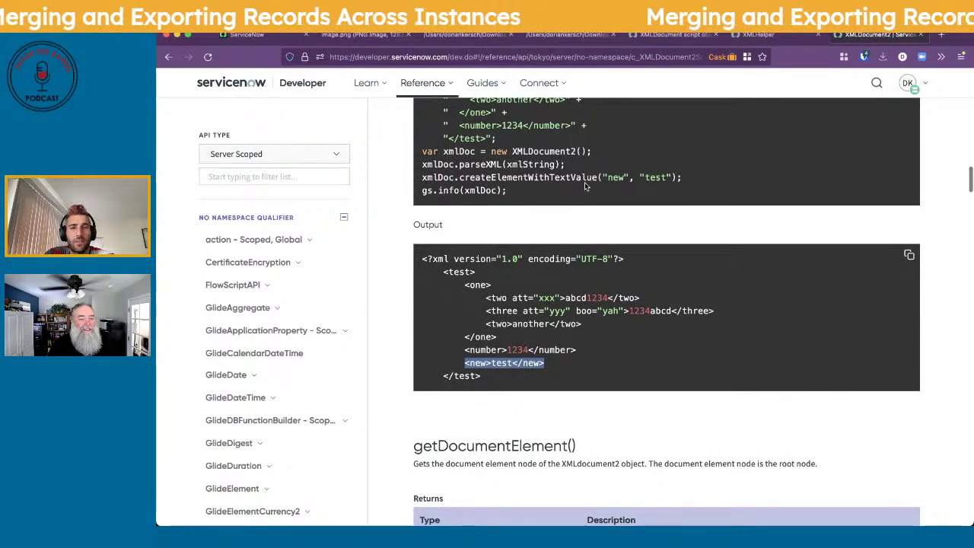
Step: Inspect the exported incident XML file, expanding the incident node, highlighting its action="INSERT_OR_UPDATE" attribute and collapsing the node again
click(563, 41)
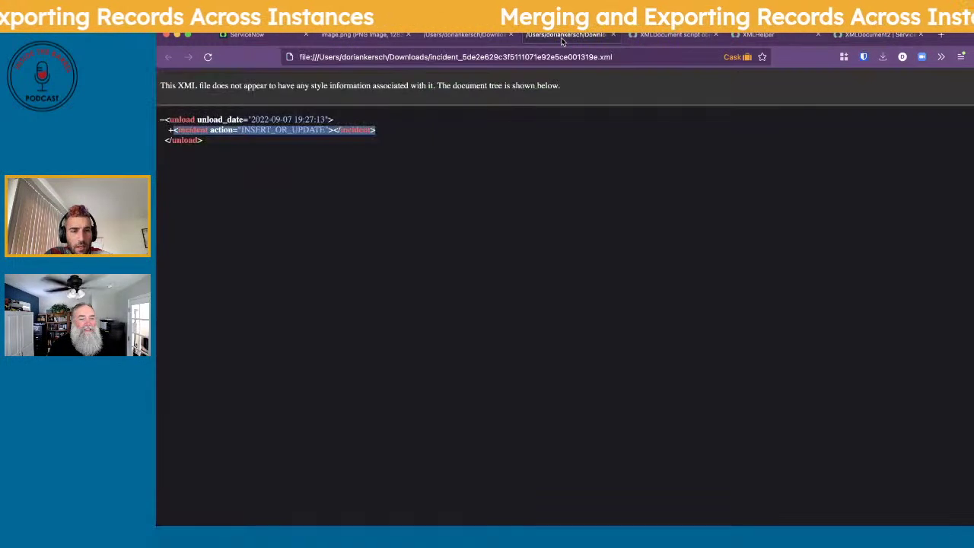
click(223, 131)
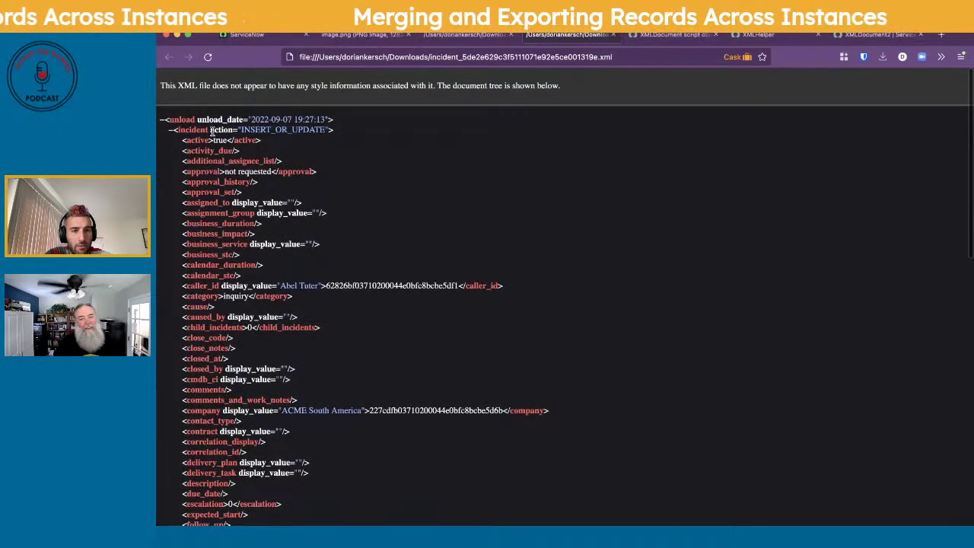
drag(208, 130, 338, 134)
click(329, 131)
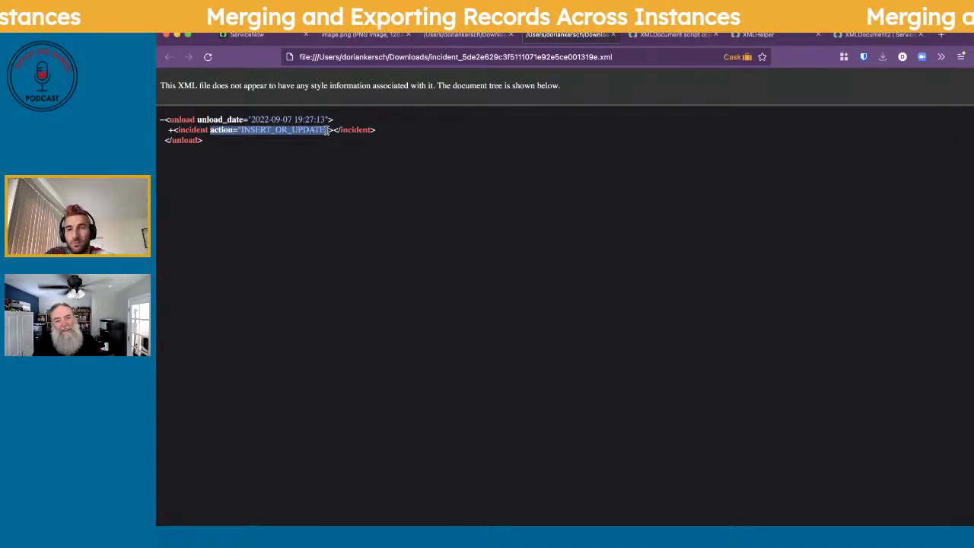
Step: Return to the XMLDocument2 reference and study how createElementWithTextValue handles attributes, highlighting <two att="xxx"> in the output and the "new" argument
click(757, 35)
click(868, 35)
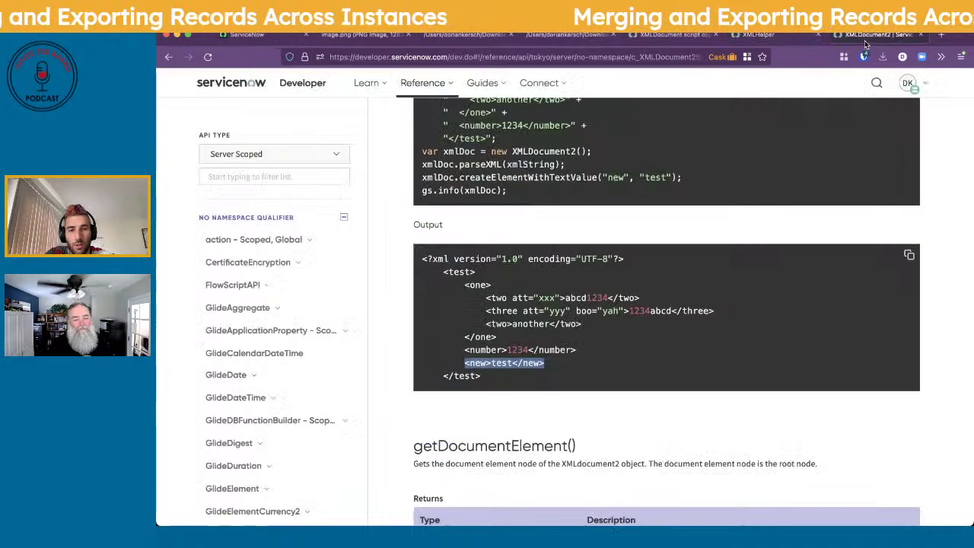
scroll(484, 361, down, 1)
scroll(484, 361, down, 3)
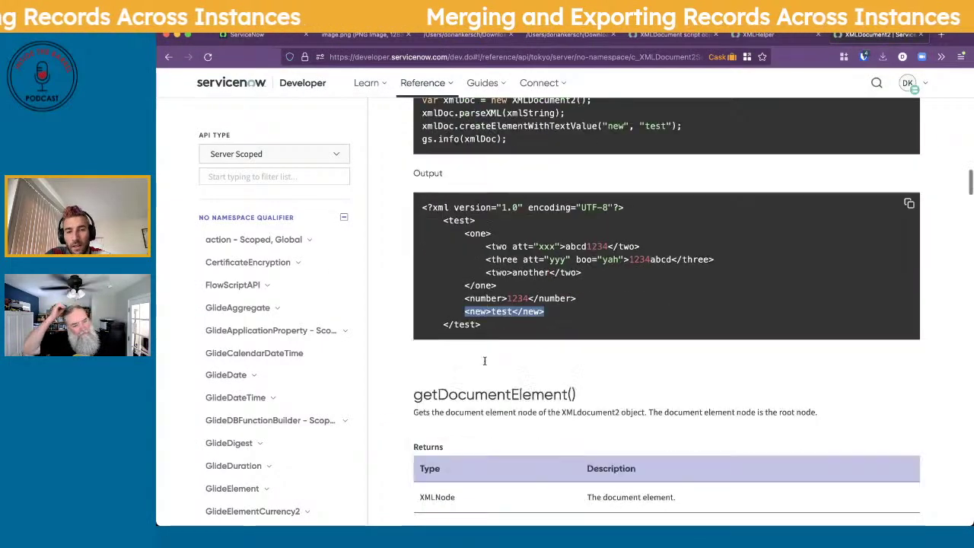
scroll(485, 360, up, 3)
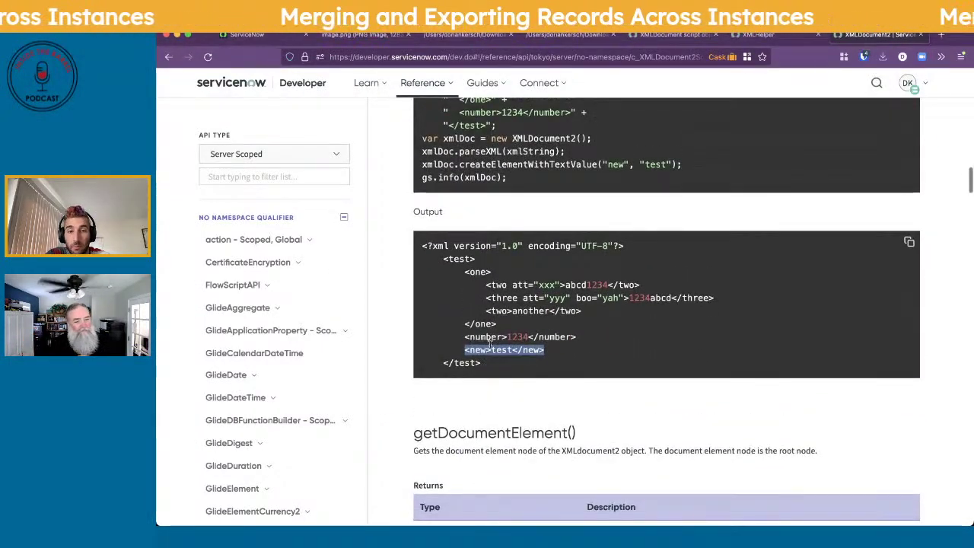
scroll(488, 344, up, 2)
drag(486, 358, 564, 359)
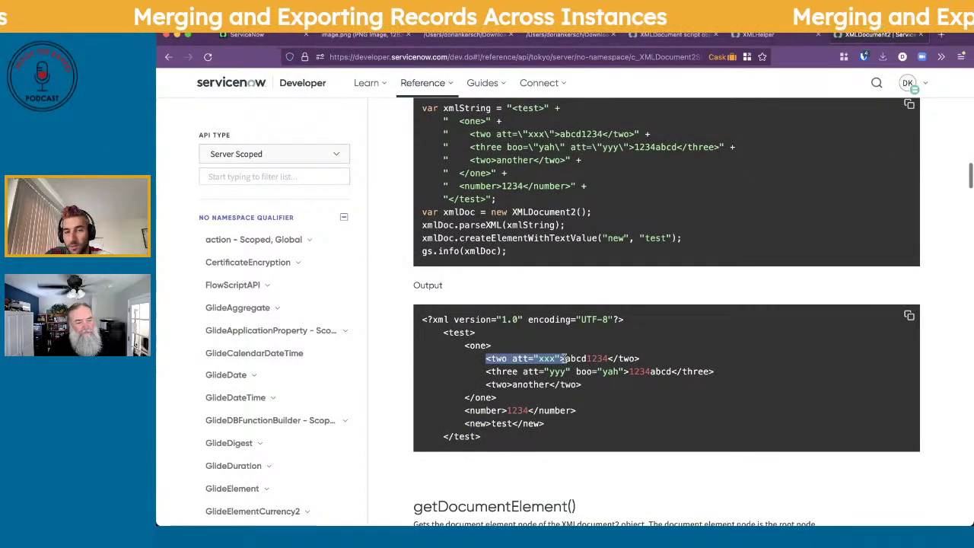
scroll(630, 291, up, 1)
drag(625, 269, 608, 270)
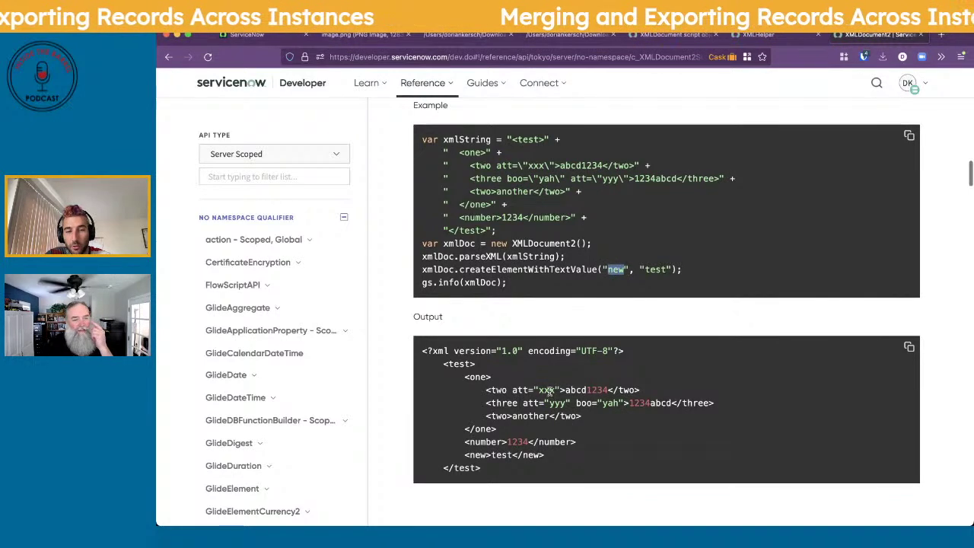
scroll(546, 401, up, 3)
scroll(546, 404, up, 4)
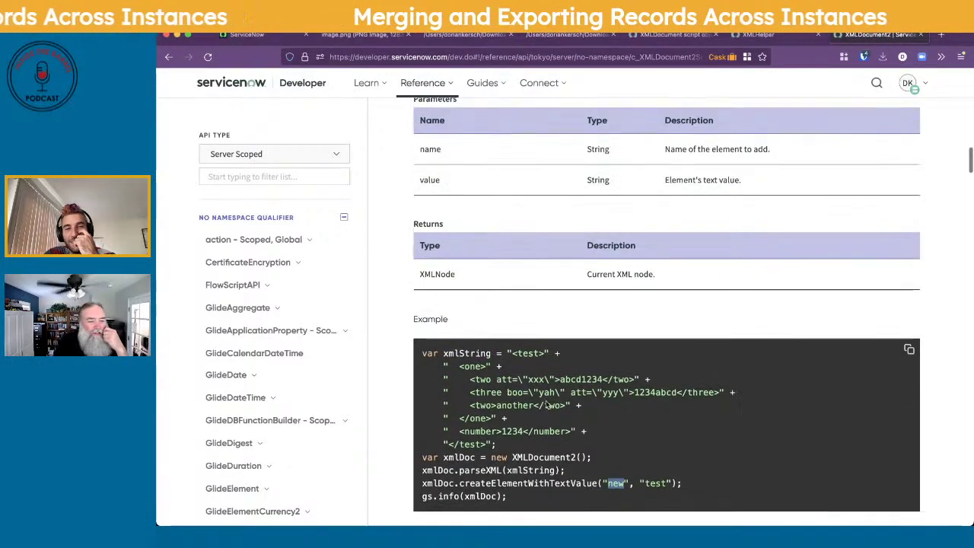
scroll(546, 401, down, 3)
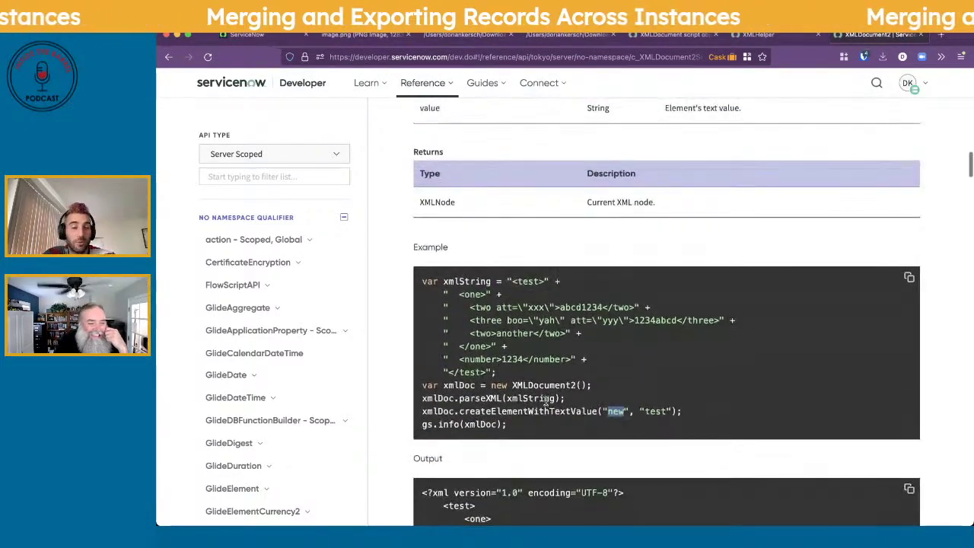
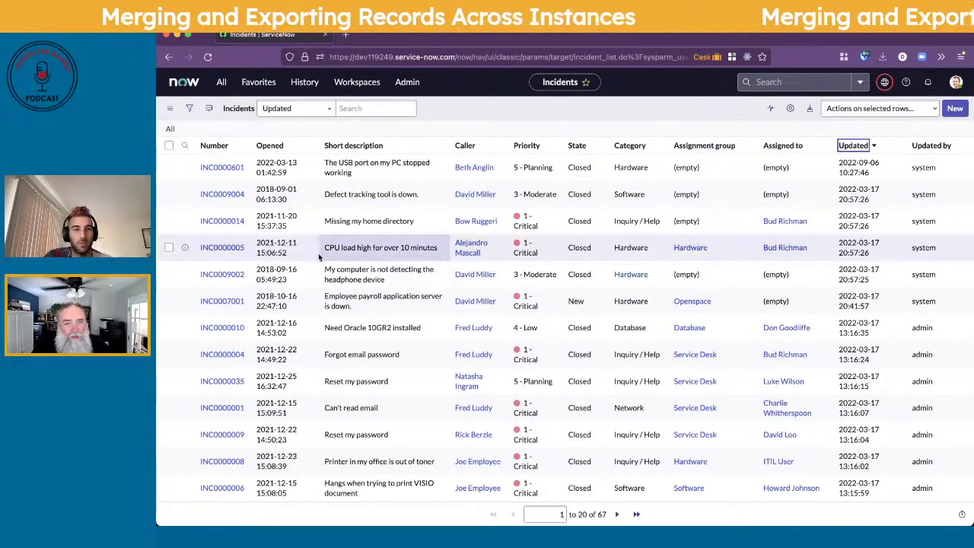
Step: Import testing.xml into the Incidents list and highlight the imported incident rows
right_click(226, 149)
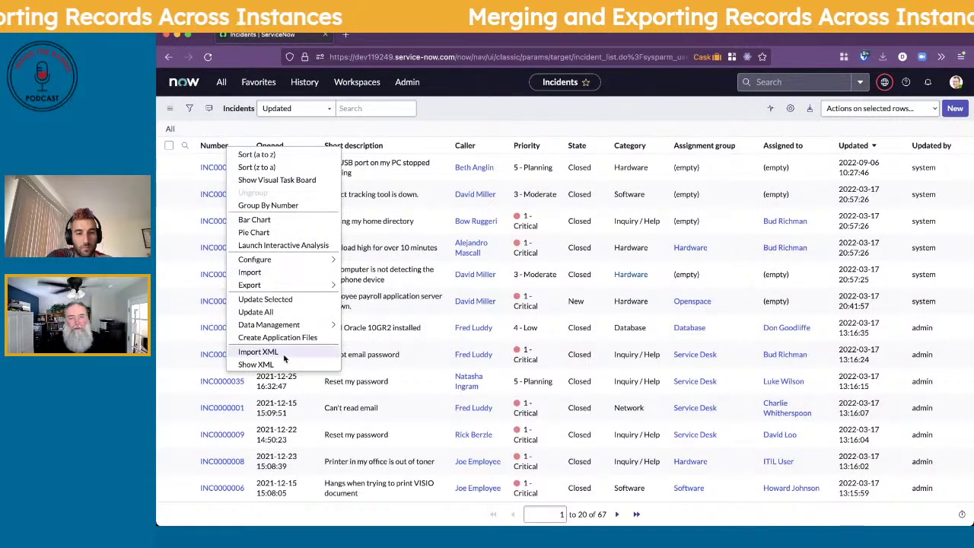
click(259, 352)
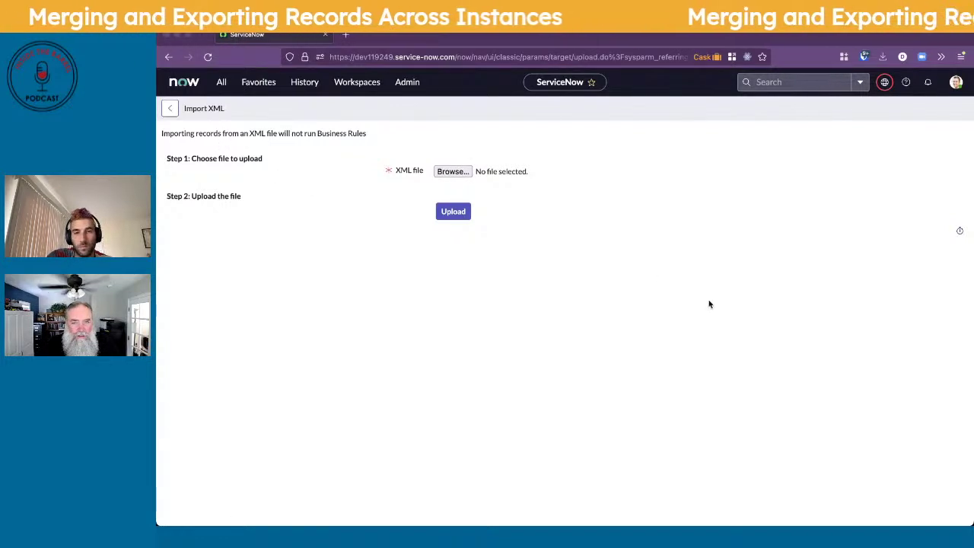
click(453, 212)
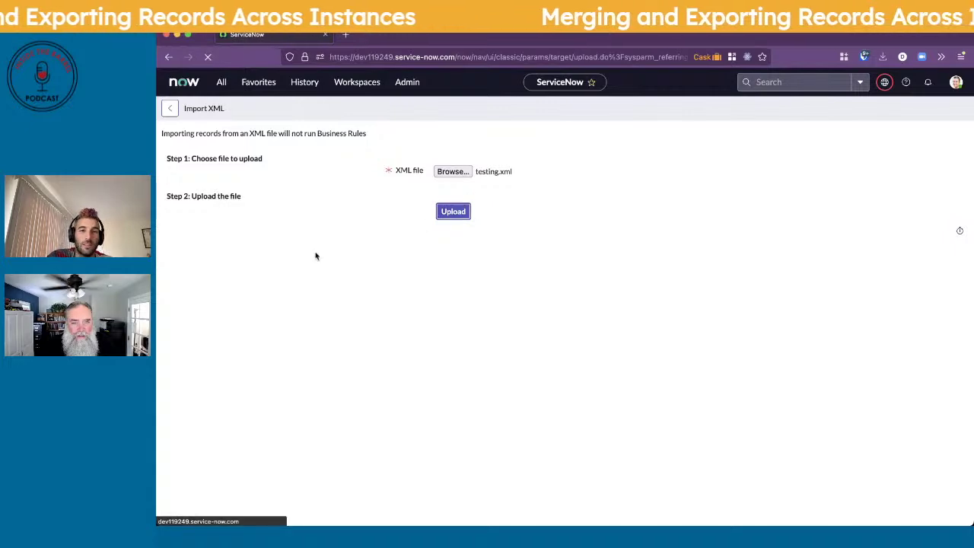
drag(312, 212, 380, 221)
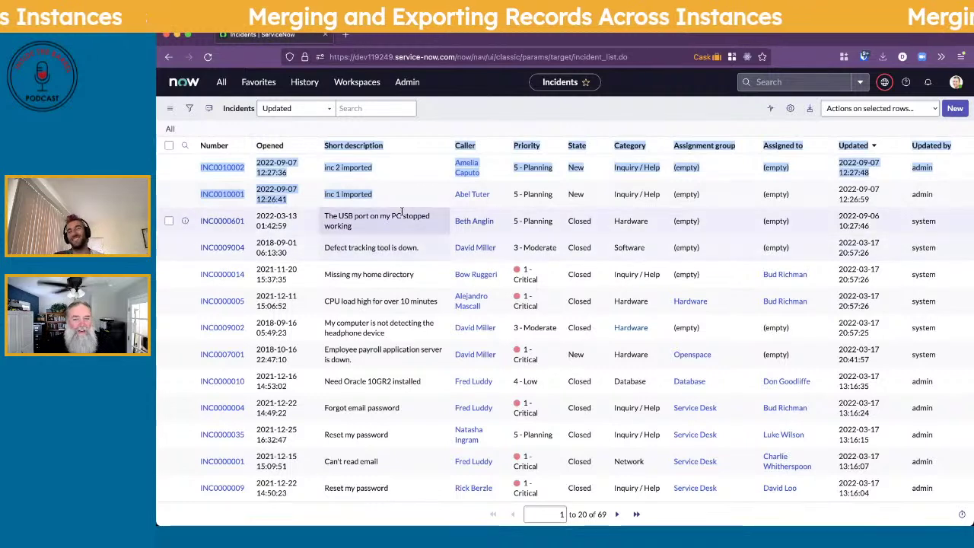
click(384, 196)
Step: Open the incident "inc 1 imported", set its Description to "test" and save the update
click(223, 194)
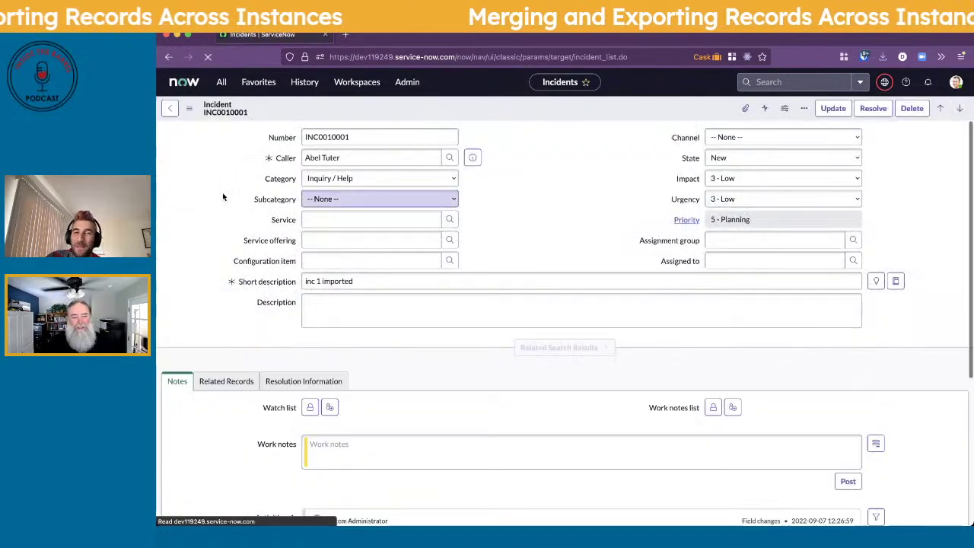
scroll(317, 312, down, 3)
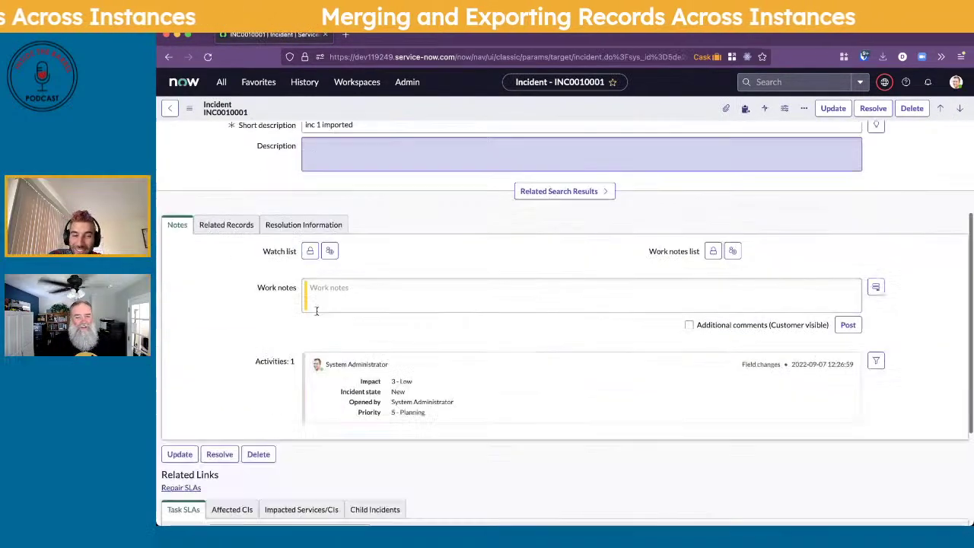
scroll(317, 312, up, 3)
click(319, 310)
text(test)
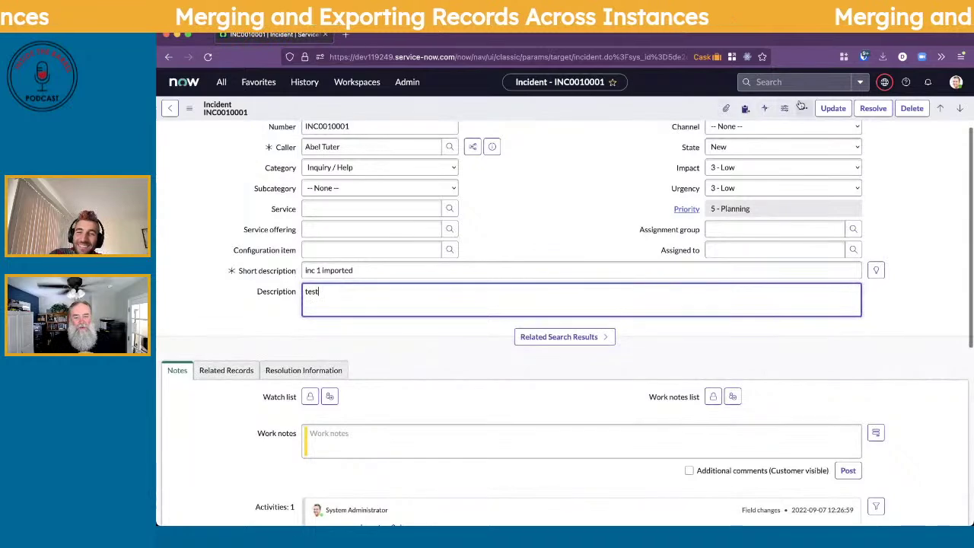
click(833, 108)
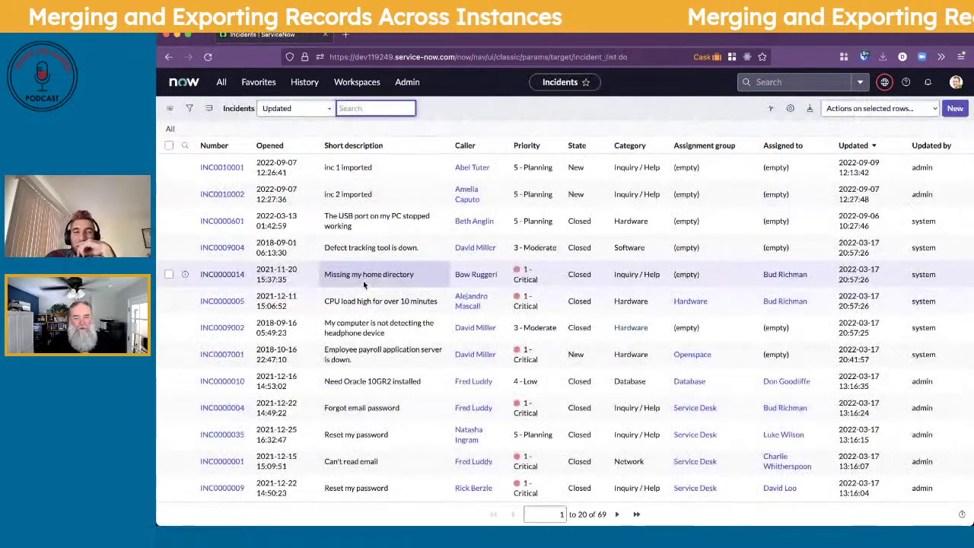
Step: Review the form and activity history of the incident "inc 2 imported", followed by those of "inc 1 imported"
click(221, 194)
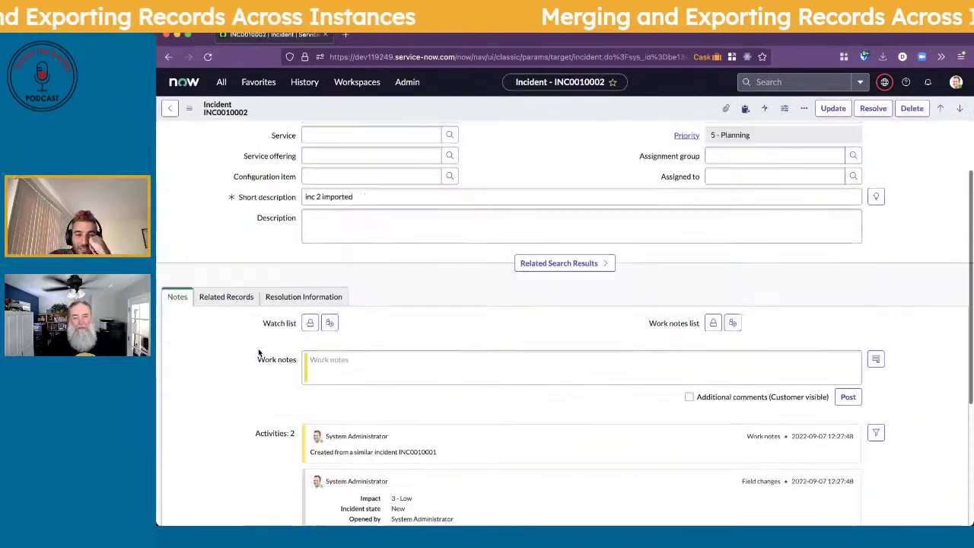
scroll(261, 352, down, 3)
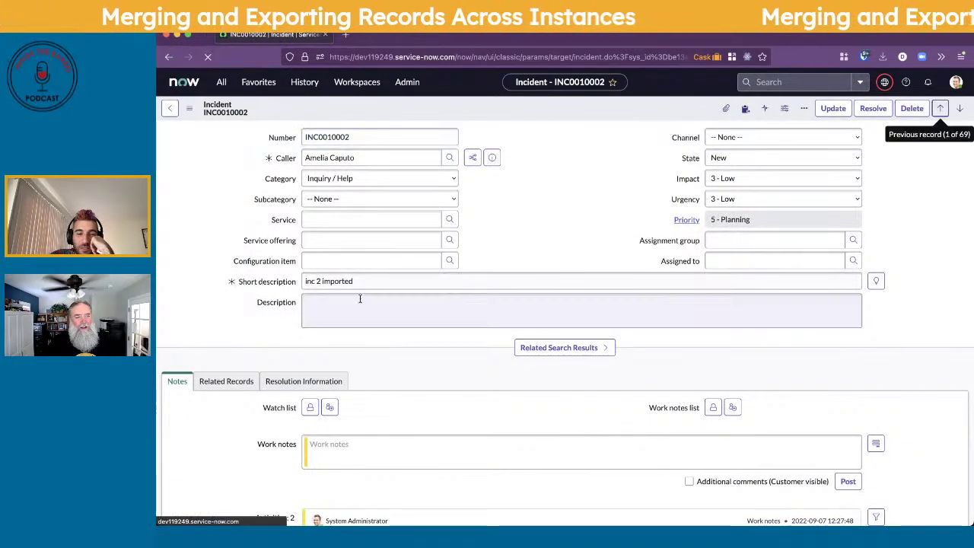
click(942, 111)
scroll(276, 353, down, 3)
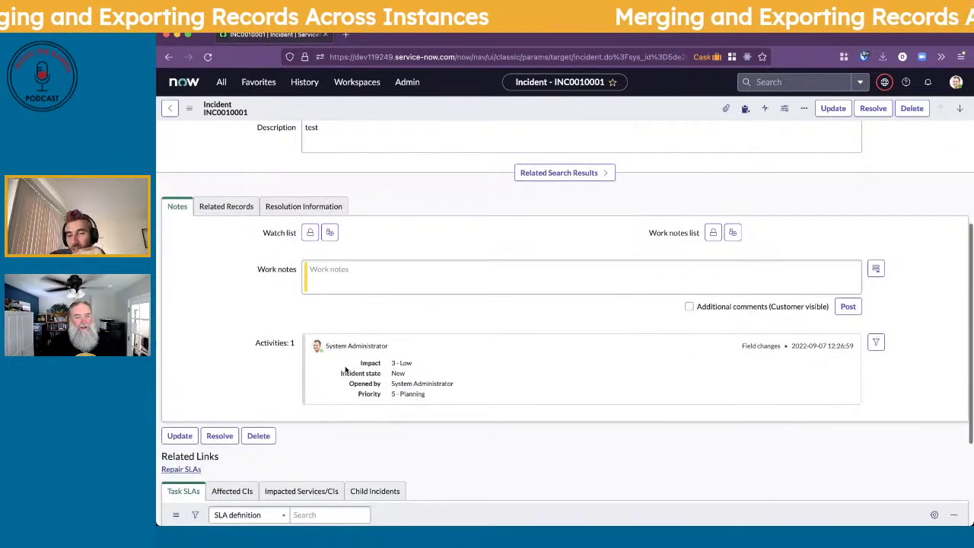
scroll(240, 351, down, 1)
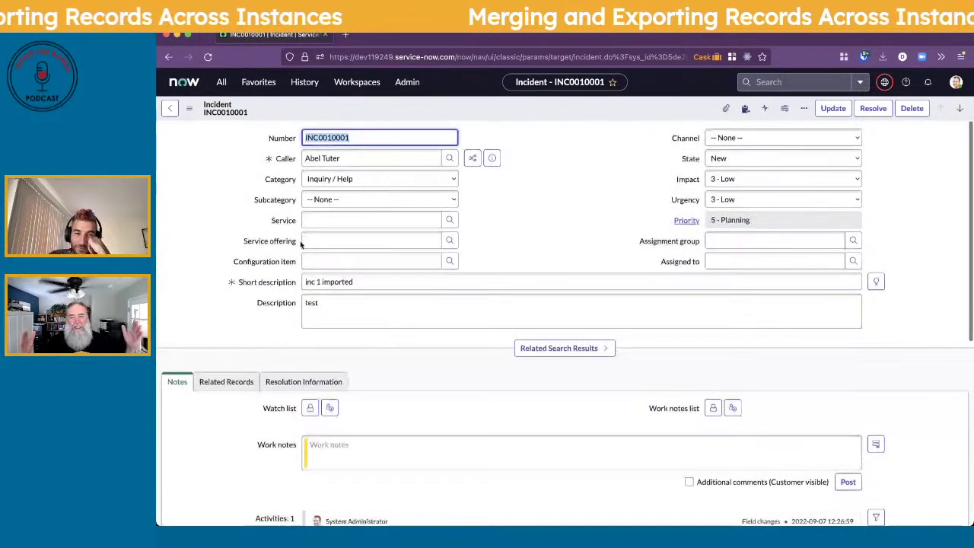
Step: Filter the application navigator by "backg"
click(220, 82)
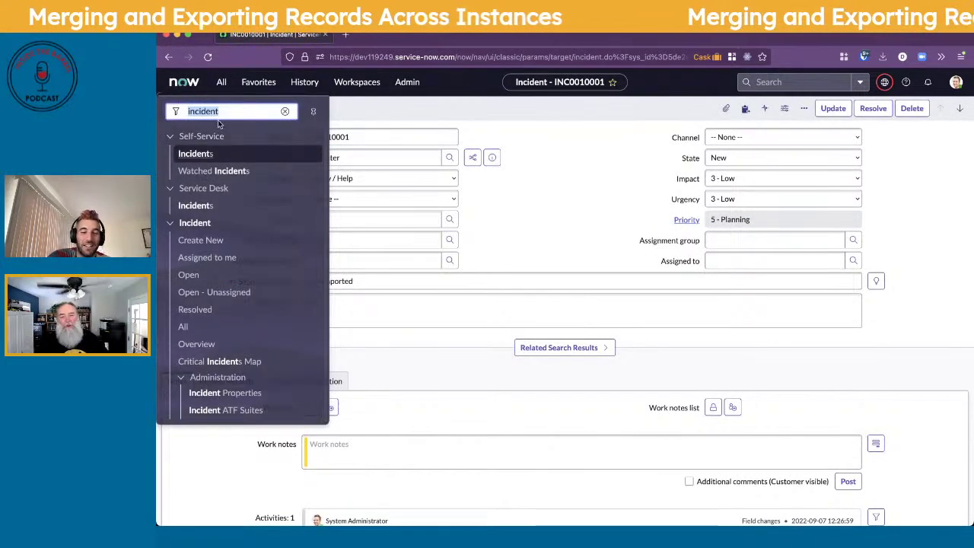
text(backg)
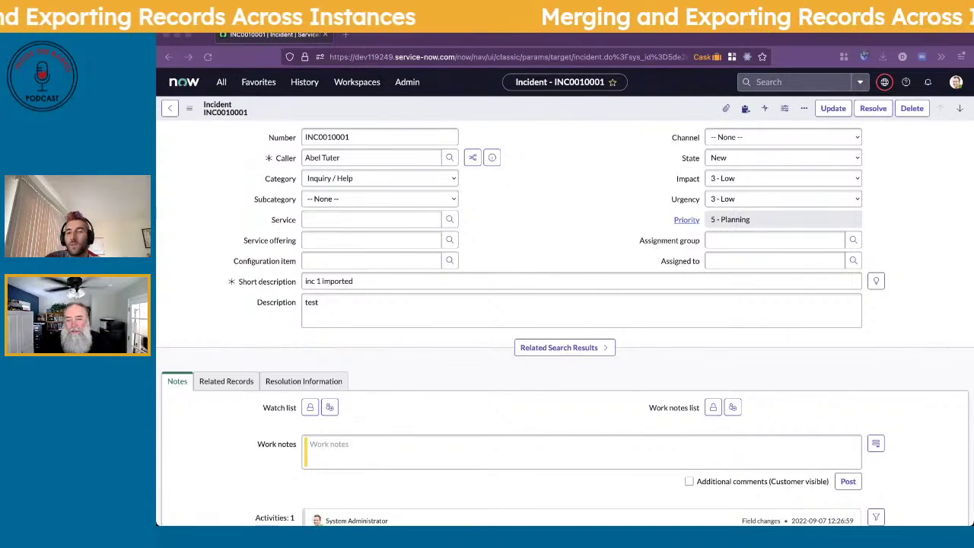
Step: Return to the Incidents list and select its first four incidents plus "CPU load high for over 10 minutes"
click(170, 108)
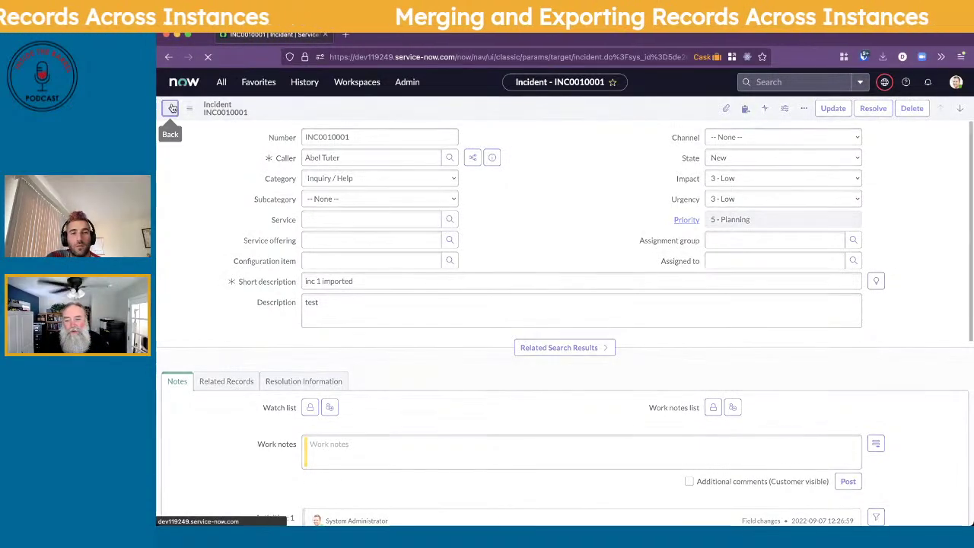
click(169, 167)
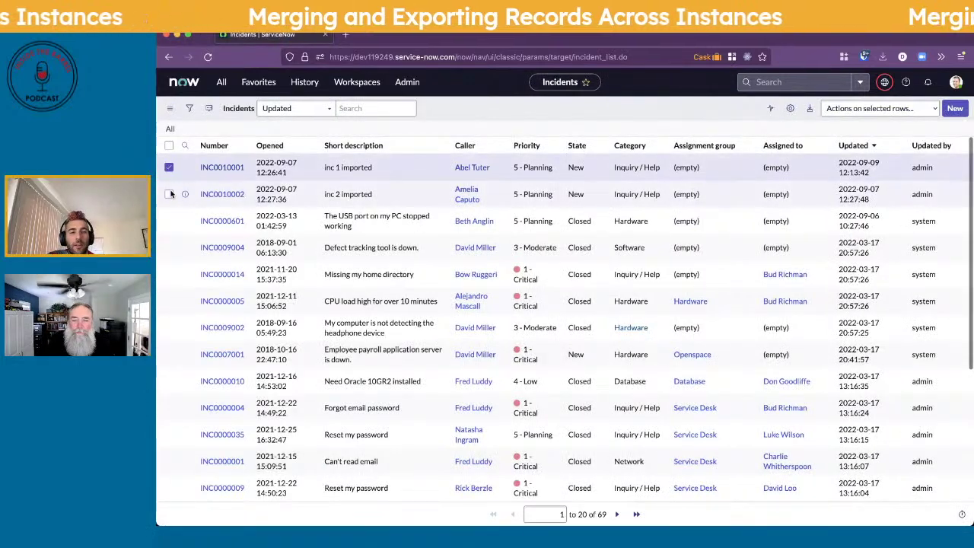
click(169, 194)
click(169, 220)
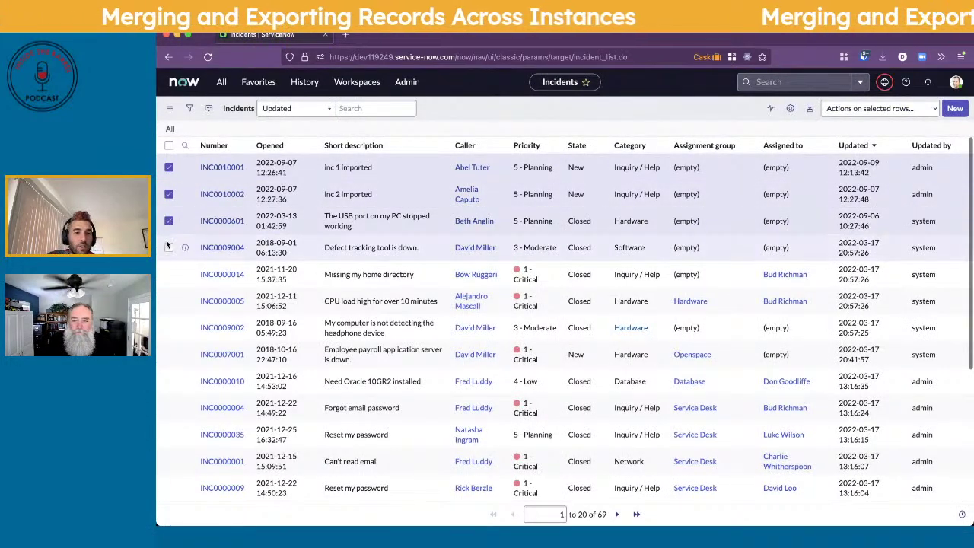
click(169, 247)
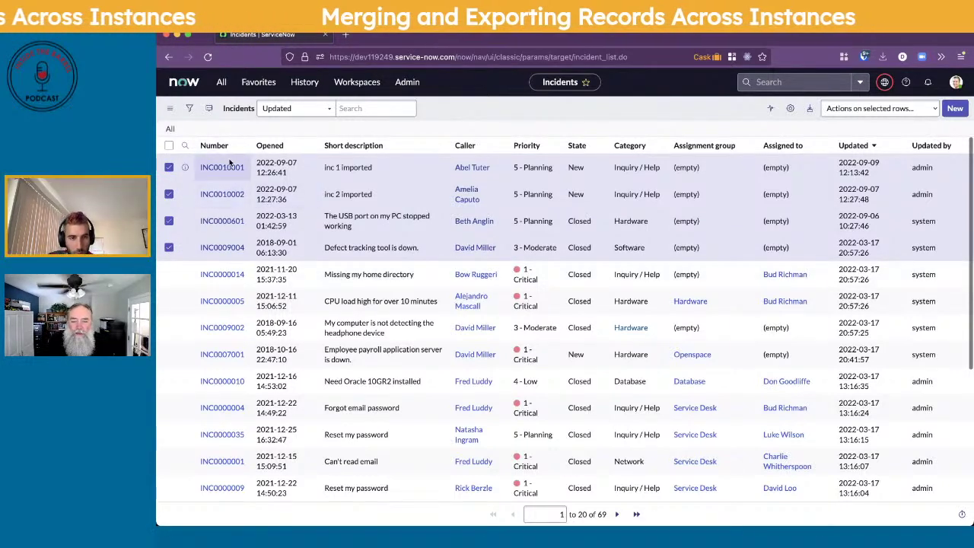
right_click(226, 169)
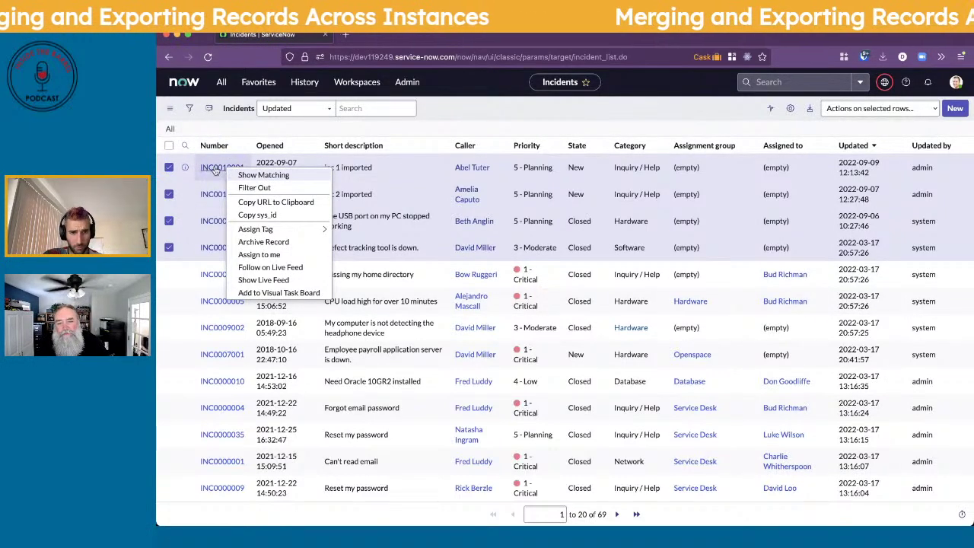
click(169, 300)
Step: Show the column search fields in the Incidents list and filter the Number column by INC0009
click(184, 145)
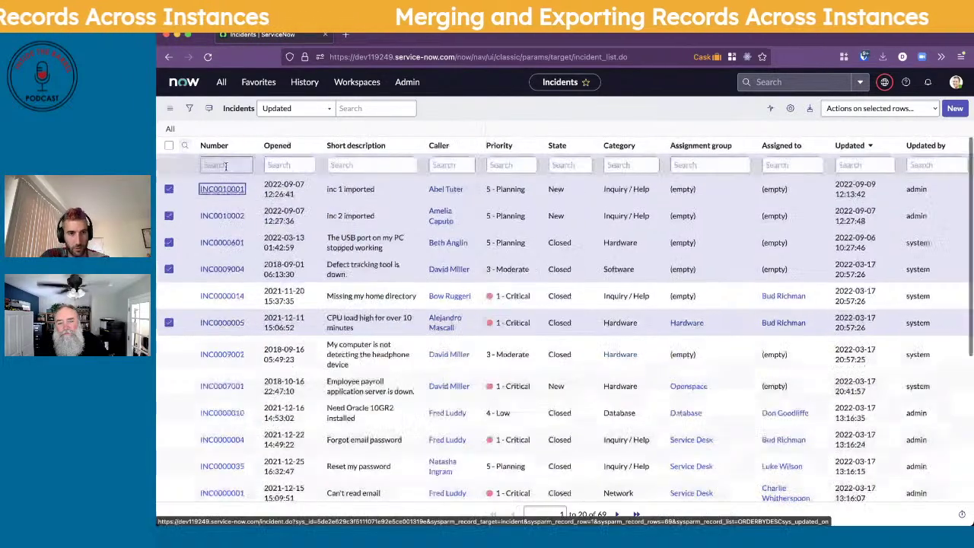
click(226, 164)
text(INC)
text(001)
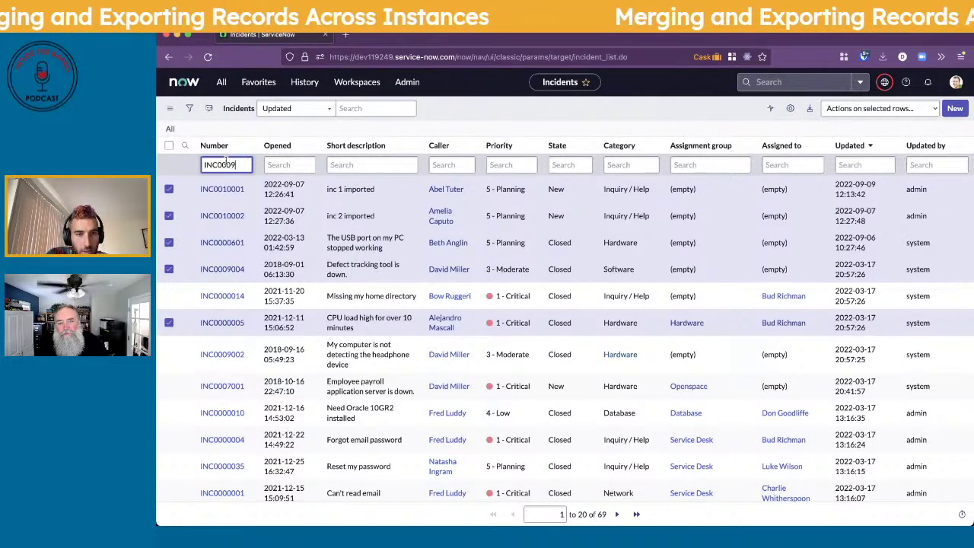
text(09)
key(Return)
Step: Review the export formats available for the filtered incident list, including XML, without exporting anything
right_click(216, 145)
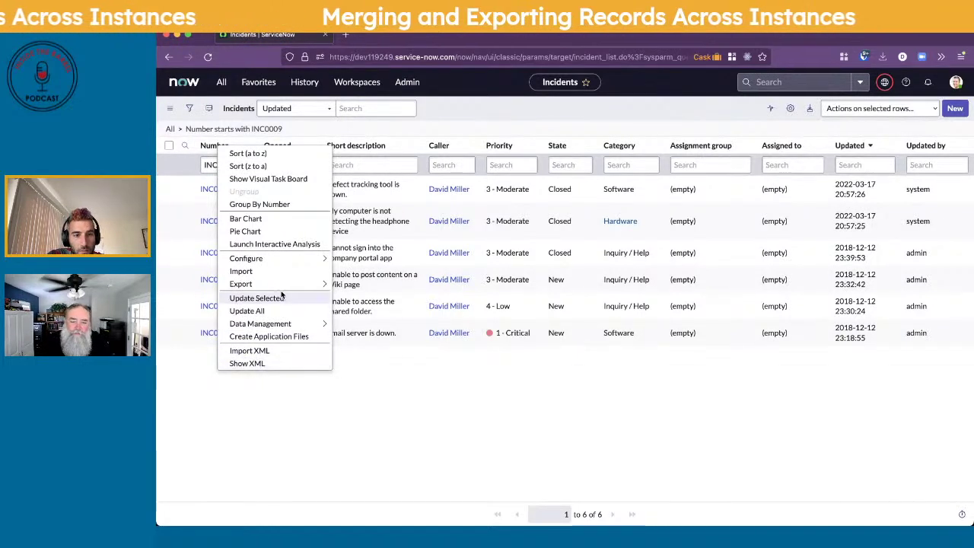
mouse_move(289, 286)
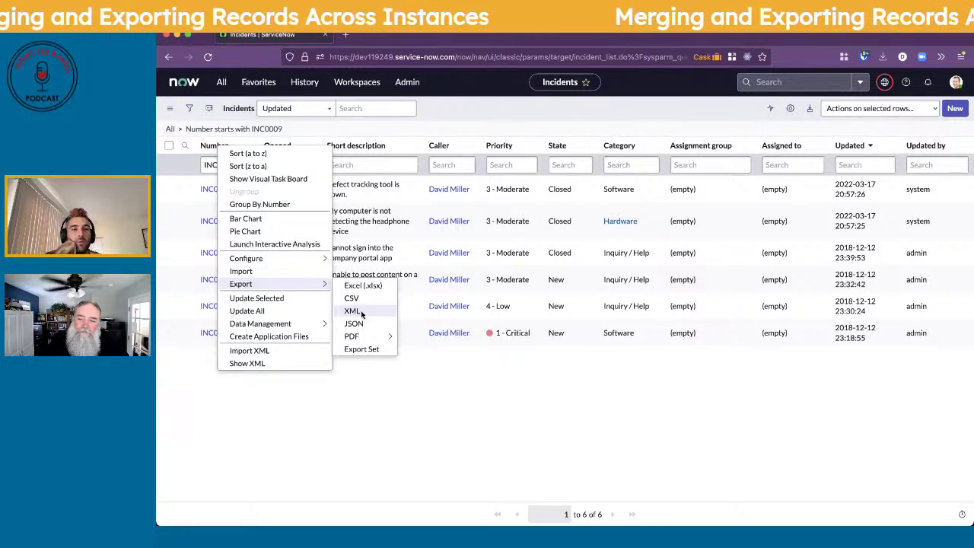
click(322, 428)
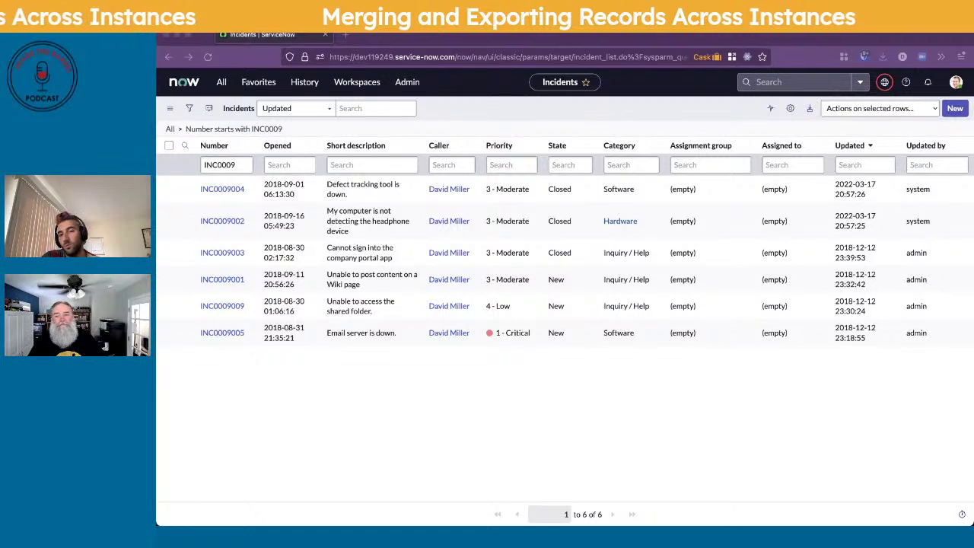